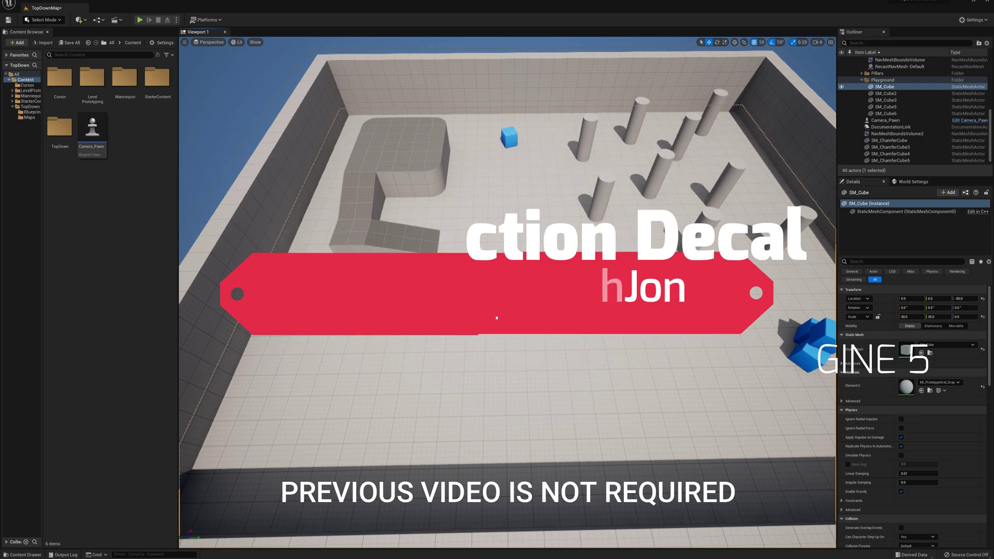
Step: Create a Character blueprint named Parent_Unit_Class and dock its editor in the main window
scroll(496, 318, up, 5)
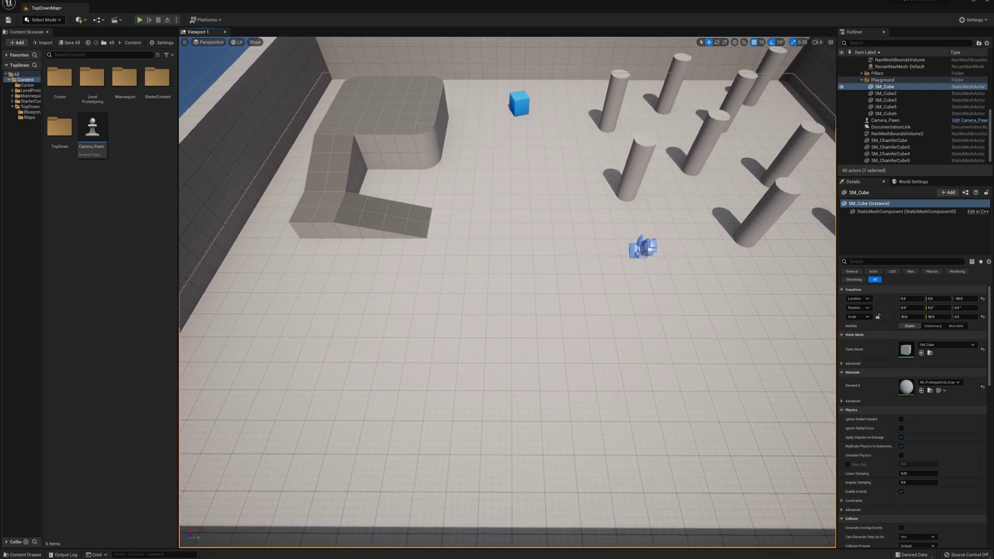
scroll(529, 331, up, 4)
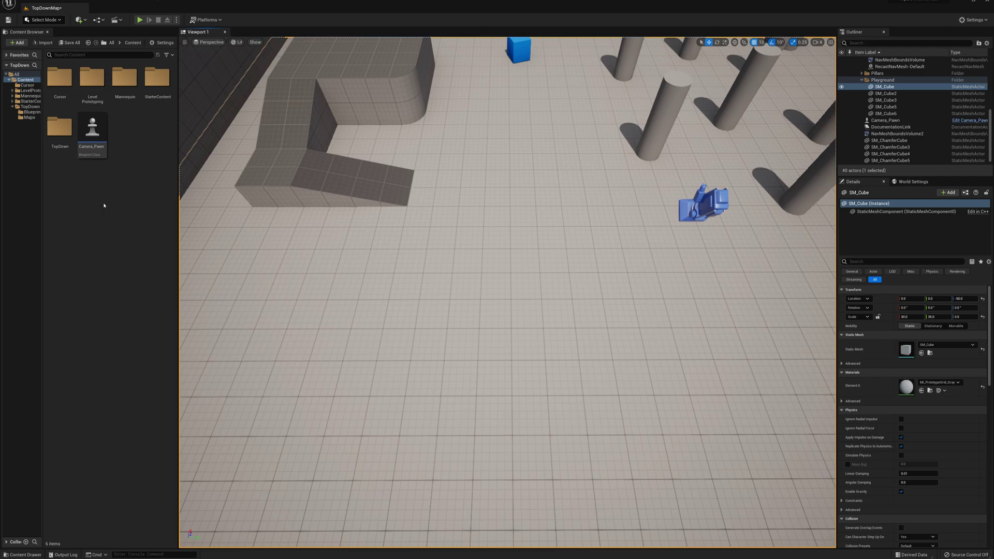
right_click(111, 202)
click(141, 262)
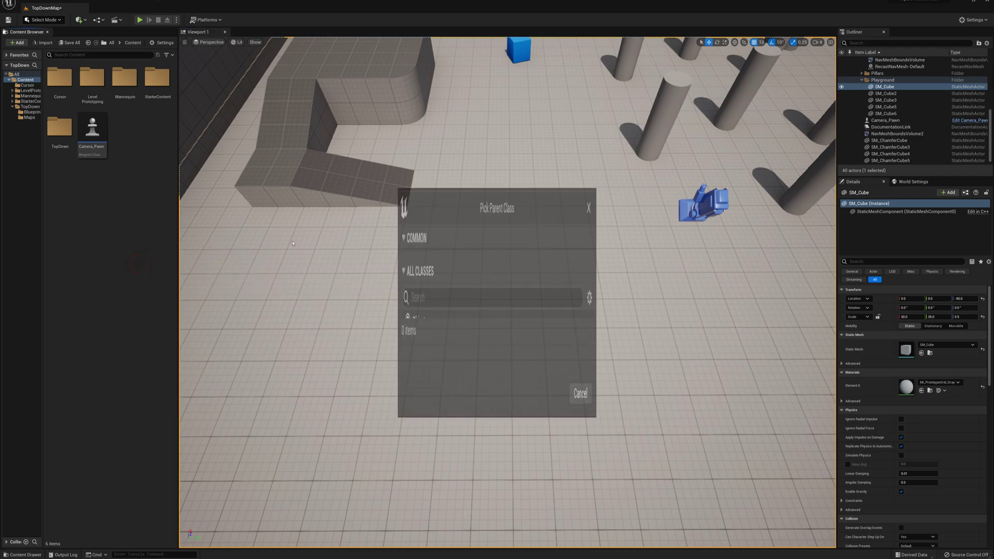
click(429, 241)
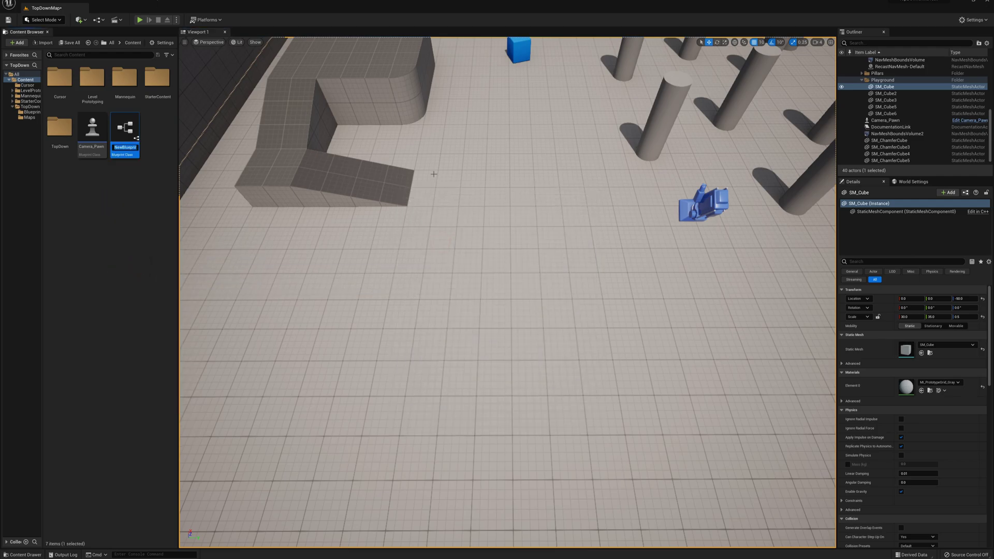
text(Parent)
key(Return)
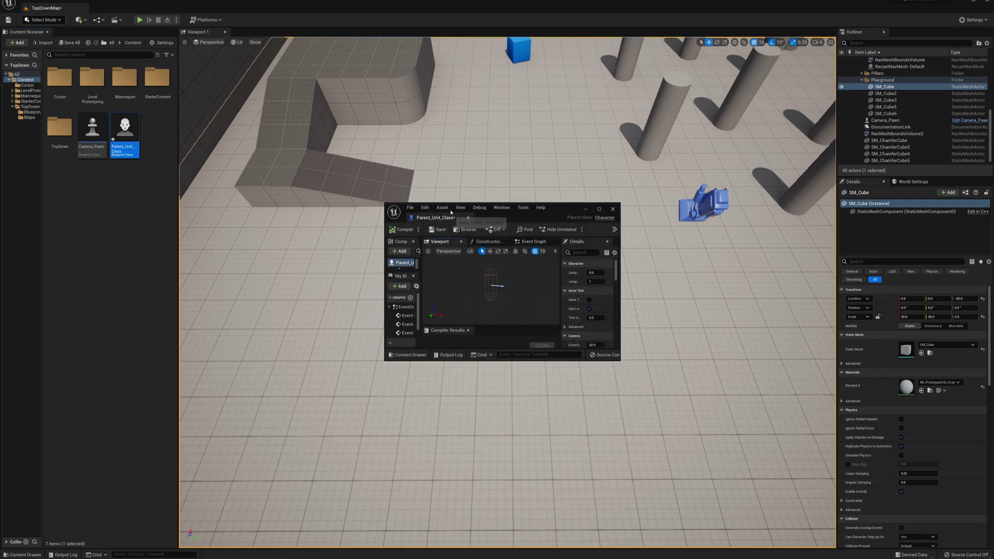
drag(433, 217, 122, 7)
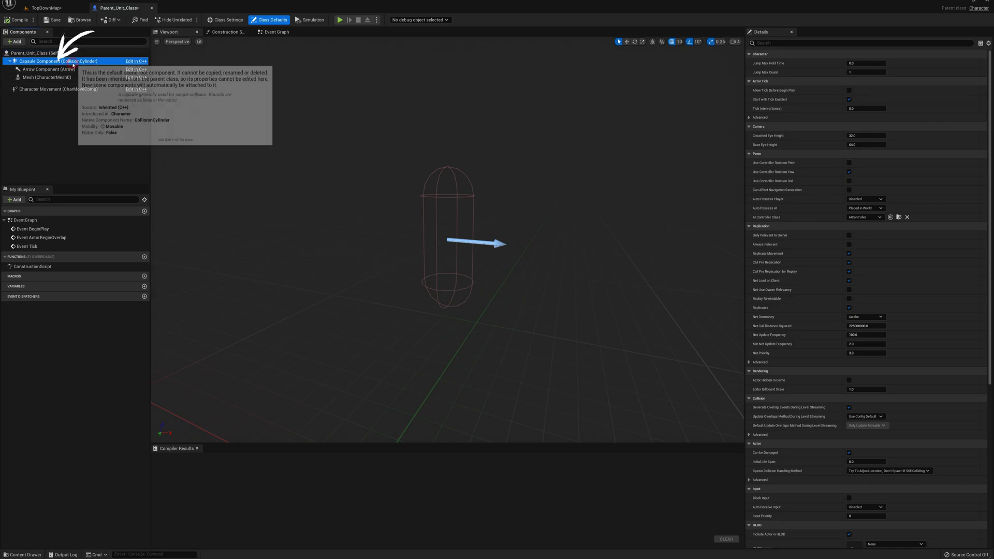
Step: Set the capsule radius to 10 and half height to 30, then compile
click(58, 61)
click(867, 172)
text(10)
key(Return)
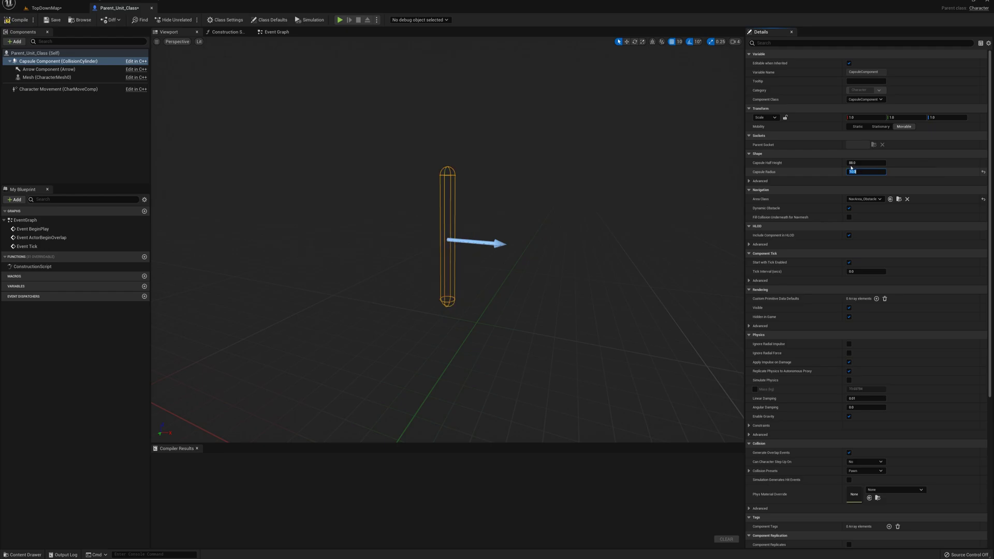
click(847, 163)
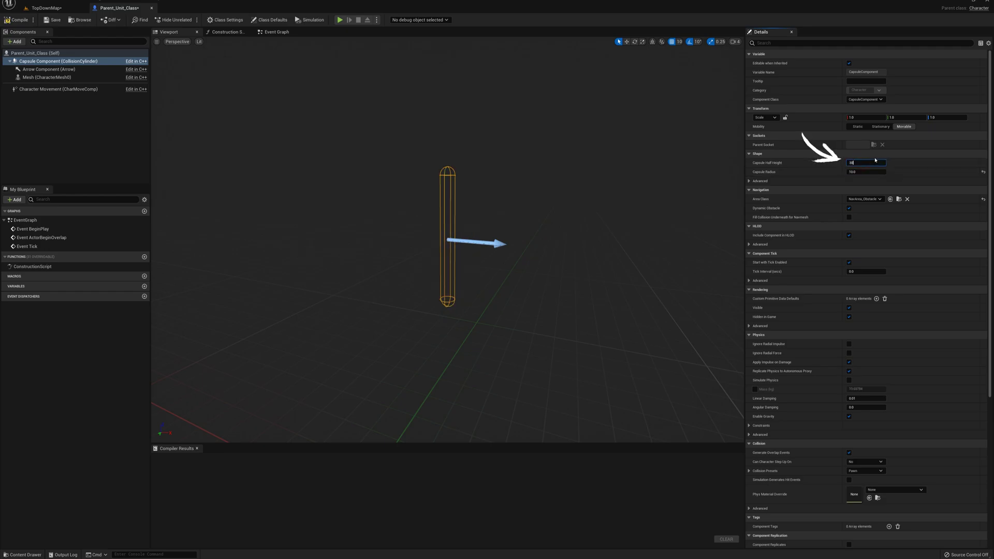
text(30)
key(Return)
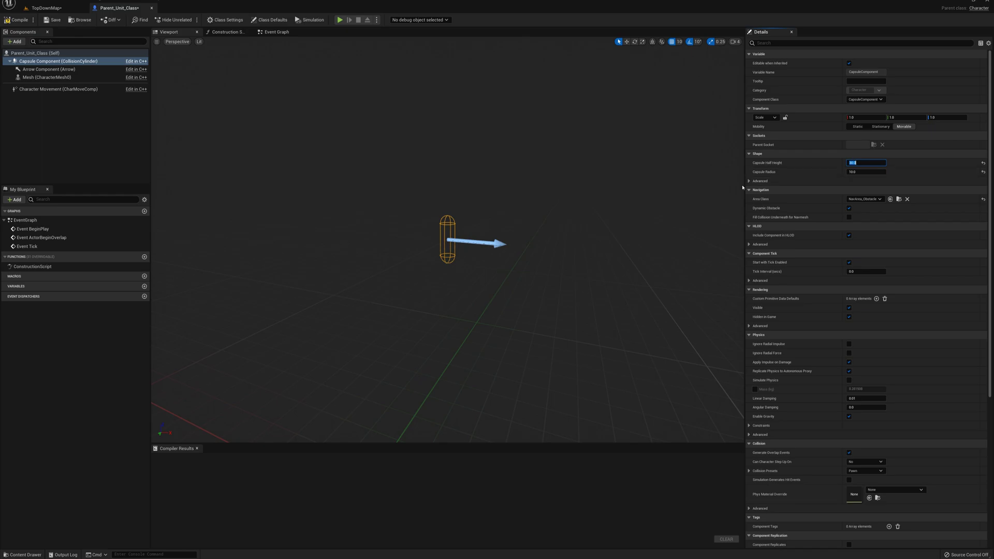
click(16, 20)
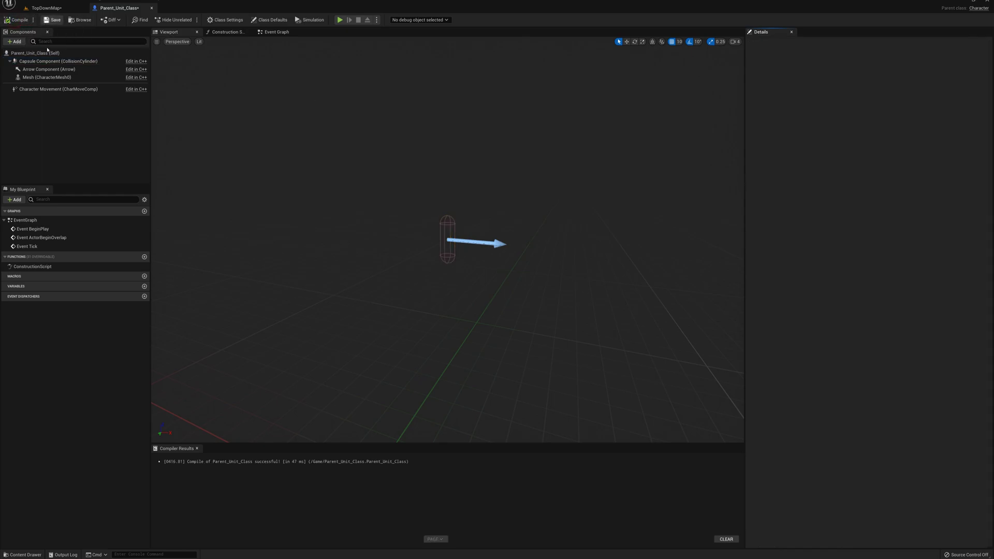
Step: Add a Decal component named SelectionDecal to the blueprint
click(14, 41)
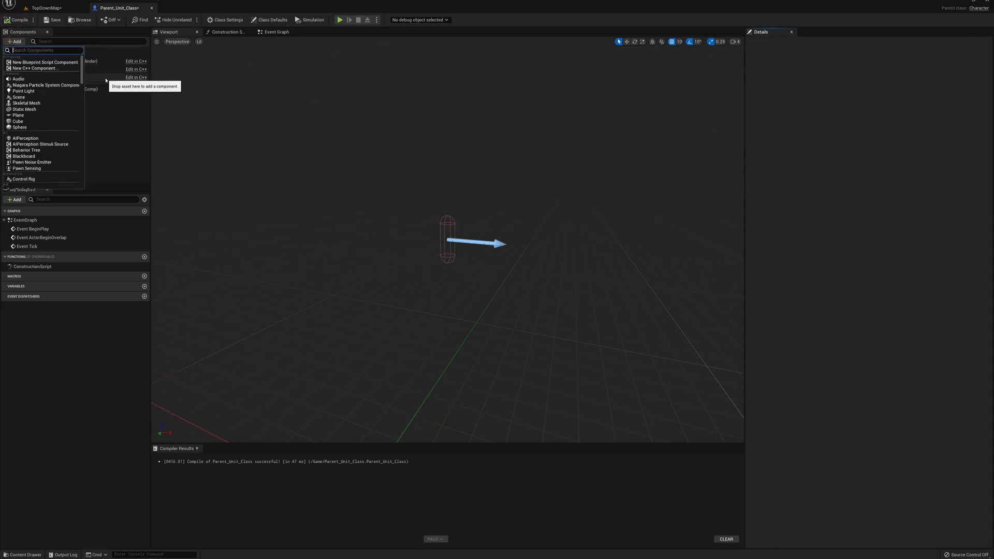
text(decal)
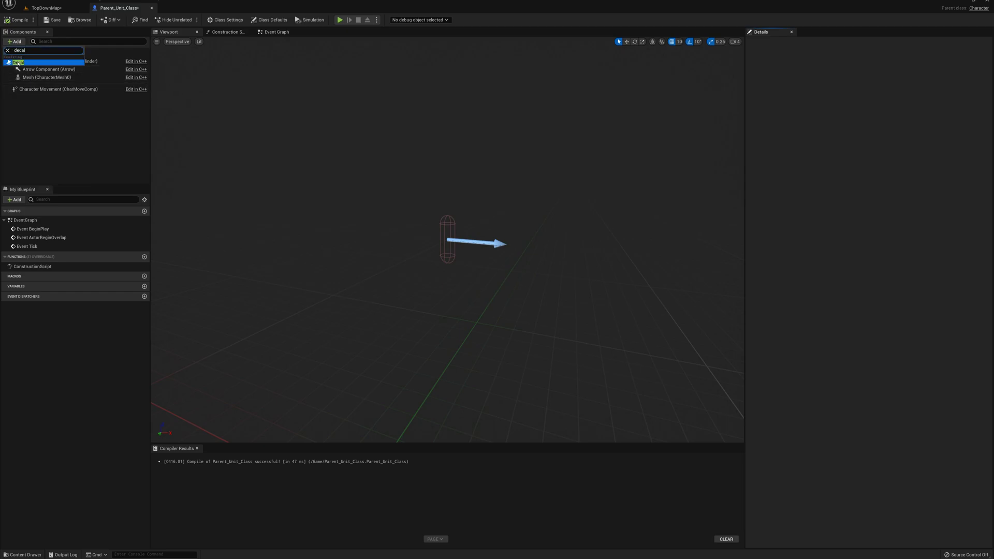
click(57, 63)
text(SelectionDecal)
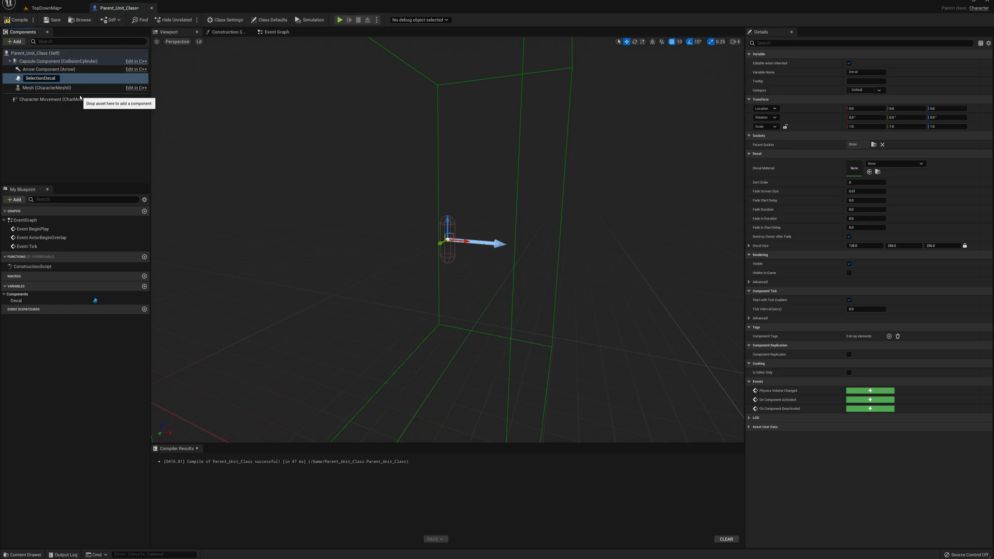
key(Return)
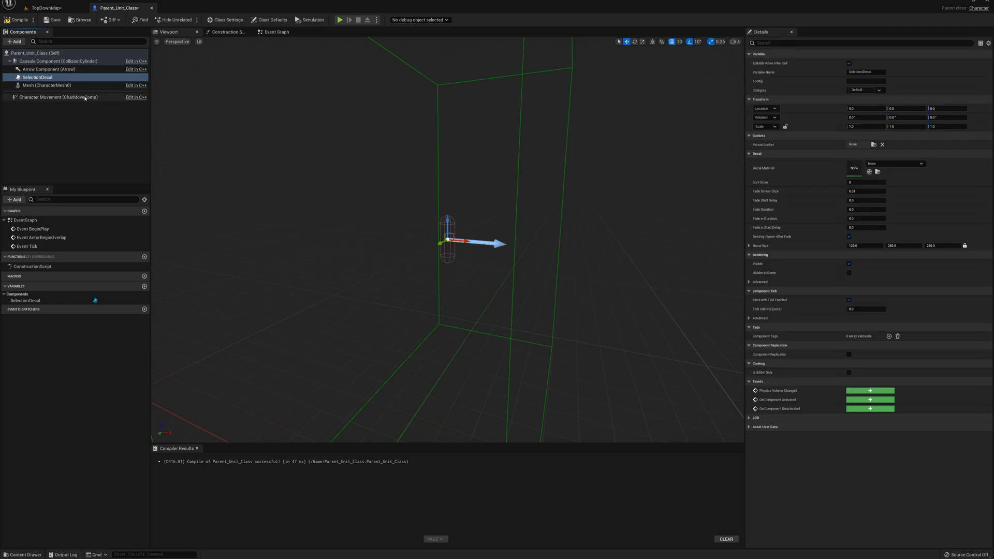
Step: Pitch the SelectionDecal 90° and set its decal size to 10×20×20
drag(505, 190, 486, 216)
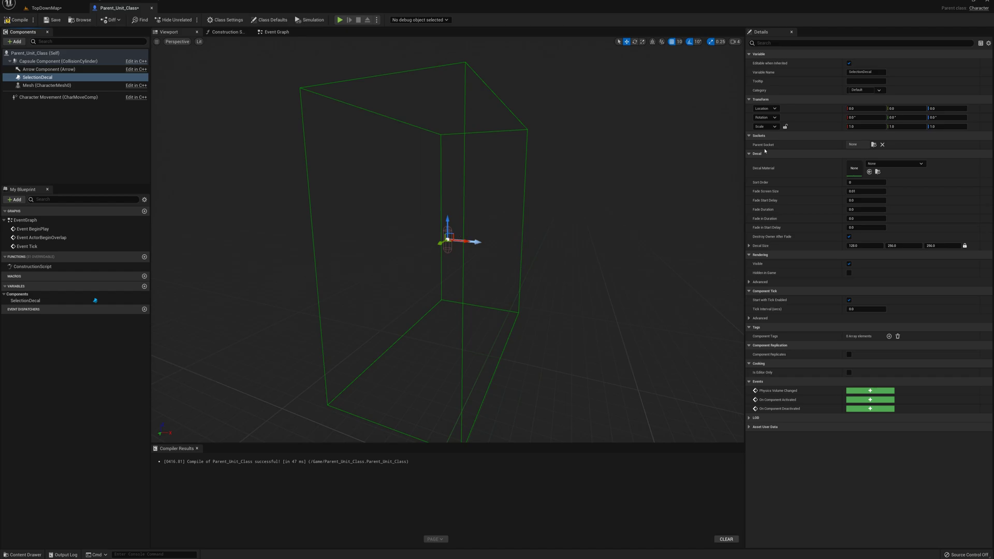
click(900, 118)
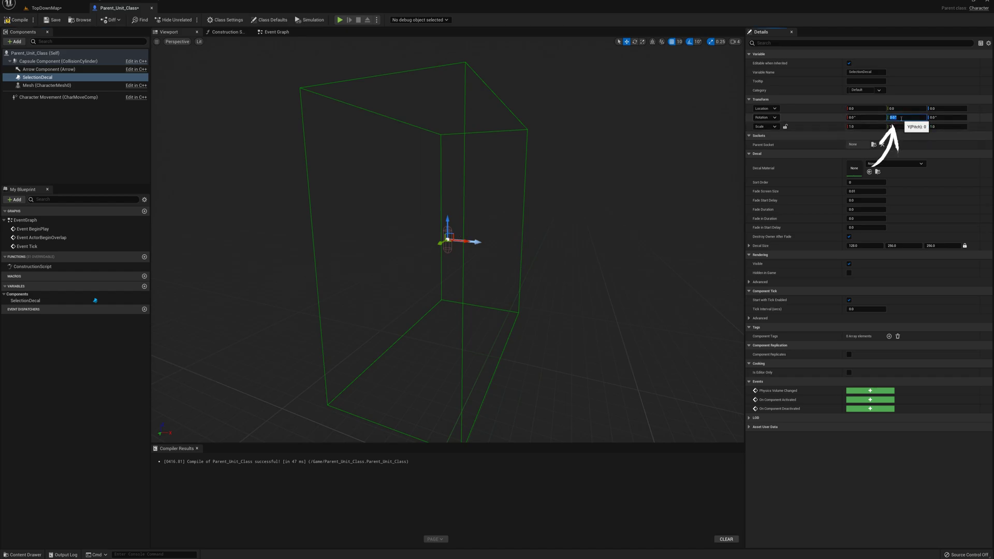
text(90)
key(Return)
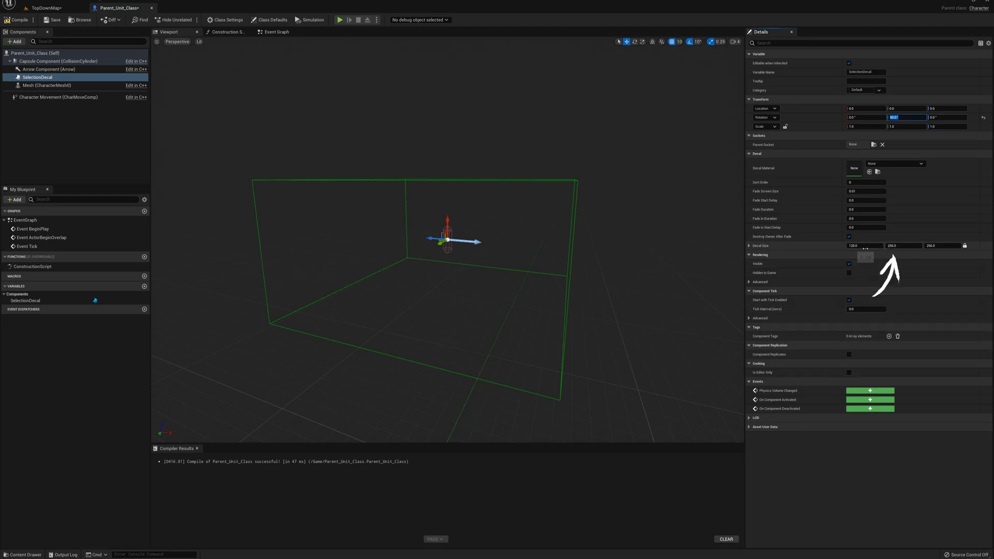
click(908, 246)
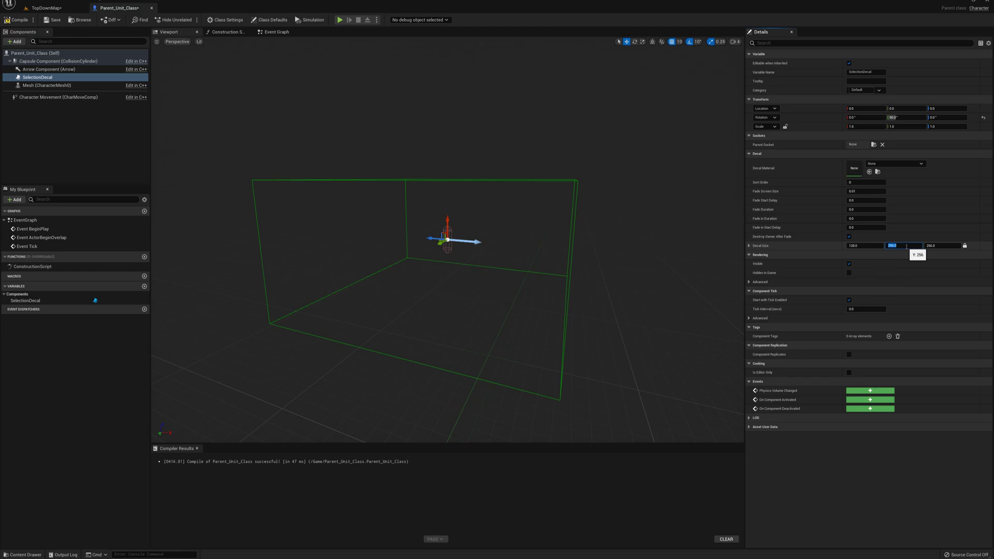
text(20)
key(Tab)
text(2)
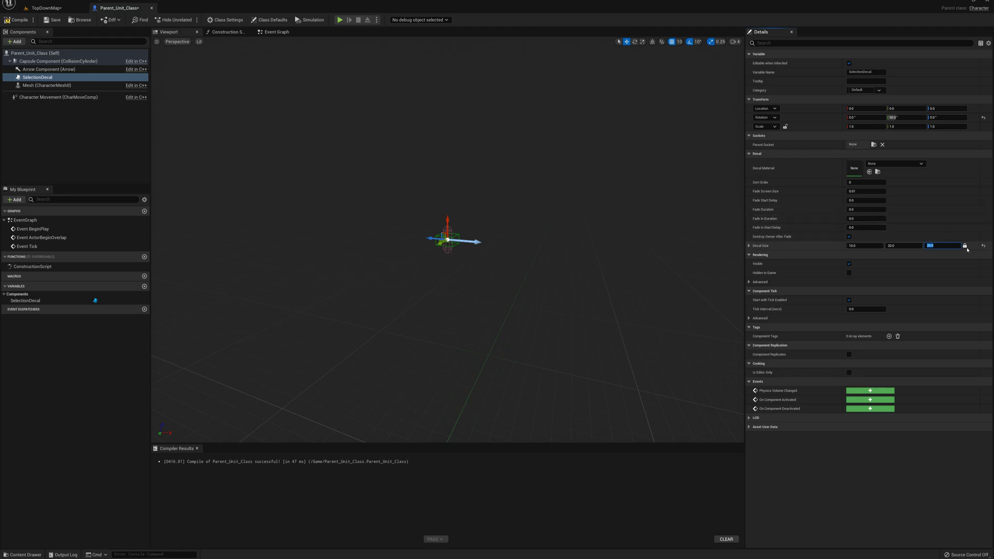
scroll(457, 183, up, 3)
drag(457, 182, 444, 269)
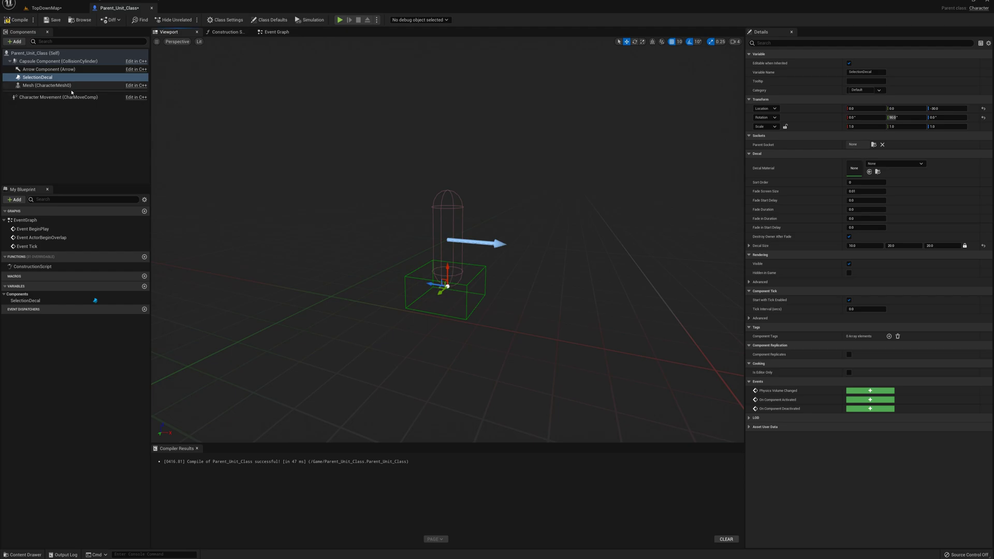
Step: Turn off Receives Decals on the mesh, then compile, save and close Parent_Unit_Class
click(47, 86)
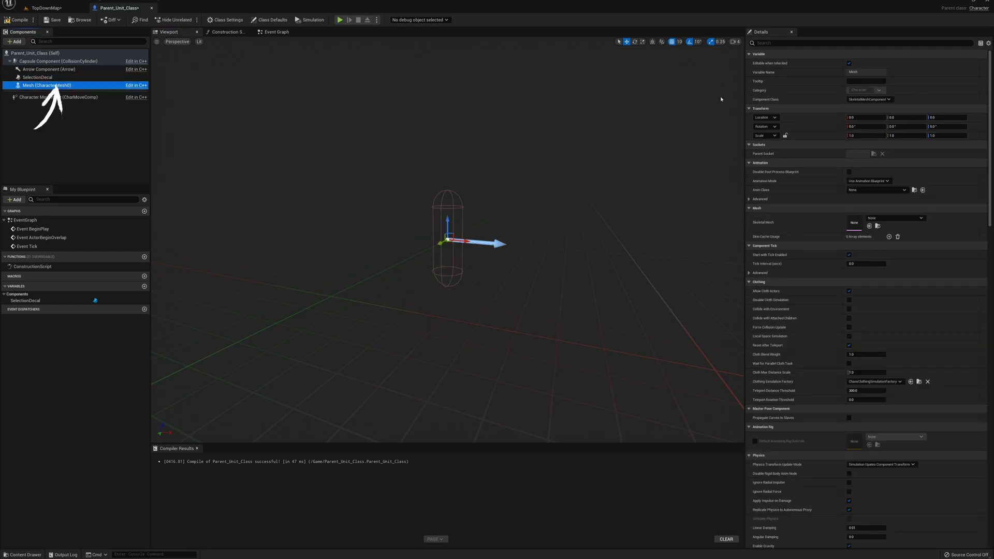
click(783, 44)
text(rece)
key(BackSpace)
text(ce)
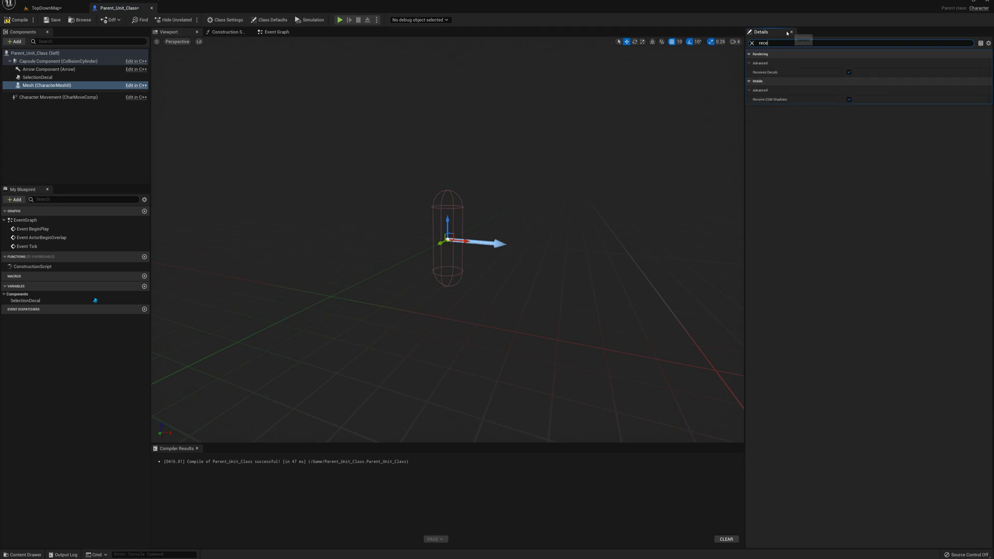
click(849, 72)
click(17, 20)
click(52, 20)
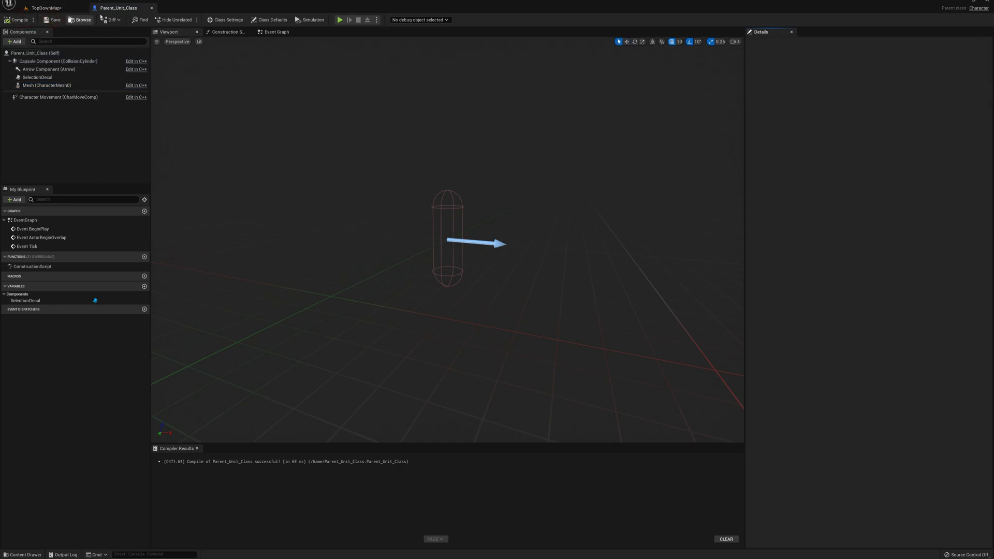
click(152, 8)
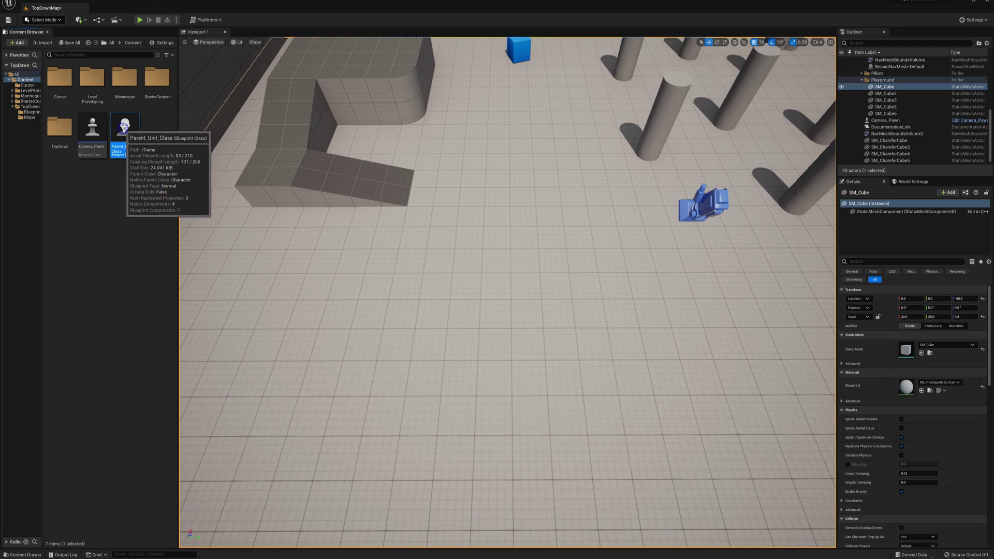
Step: Make Unit_Style_1 as a child blueprint of Parent_Unit_Class and dock its editor
right_click(125, 132)
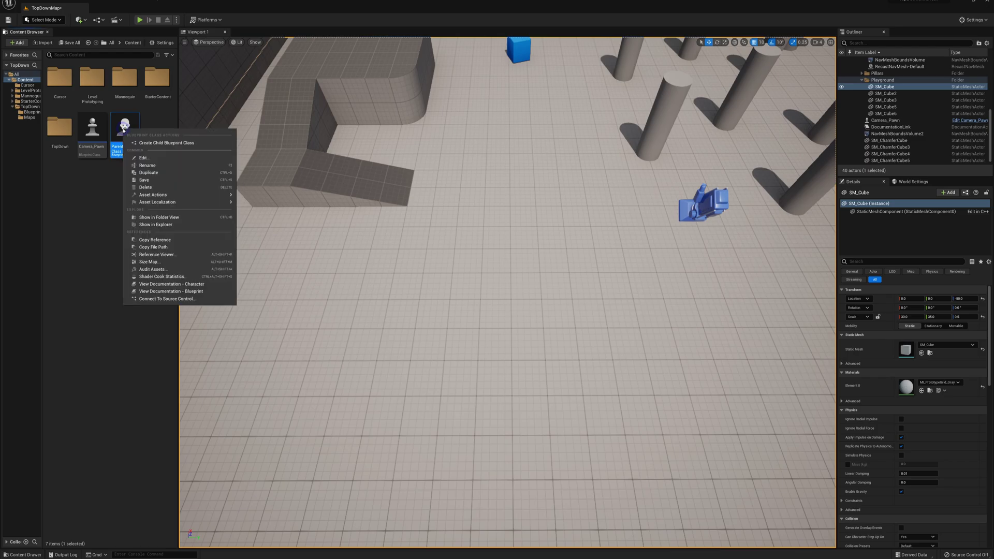
click(167, 143)
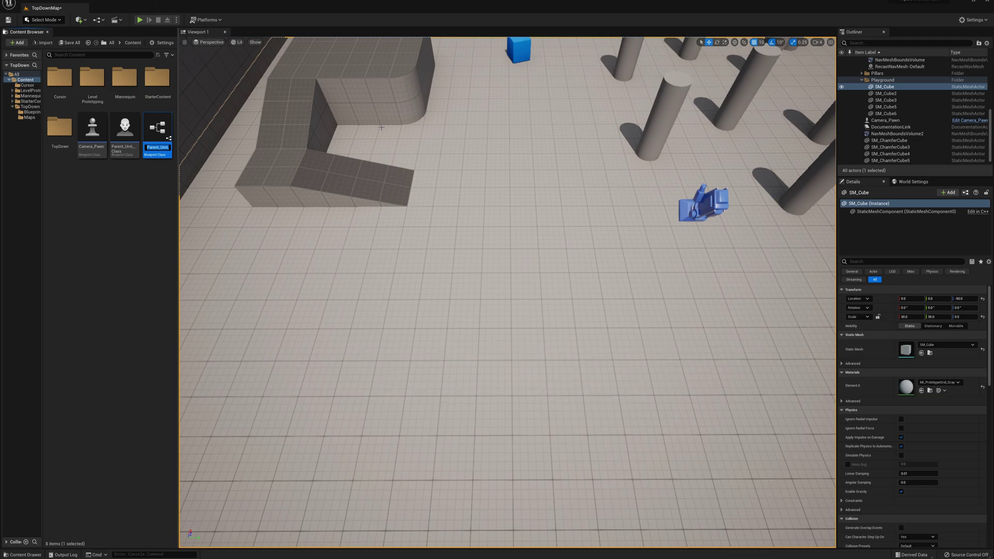
text(Un)
text(it_Style_1)
key(Return)
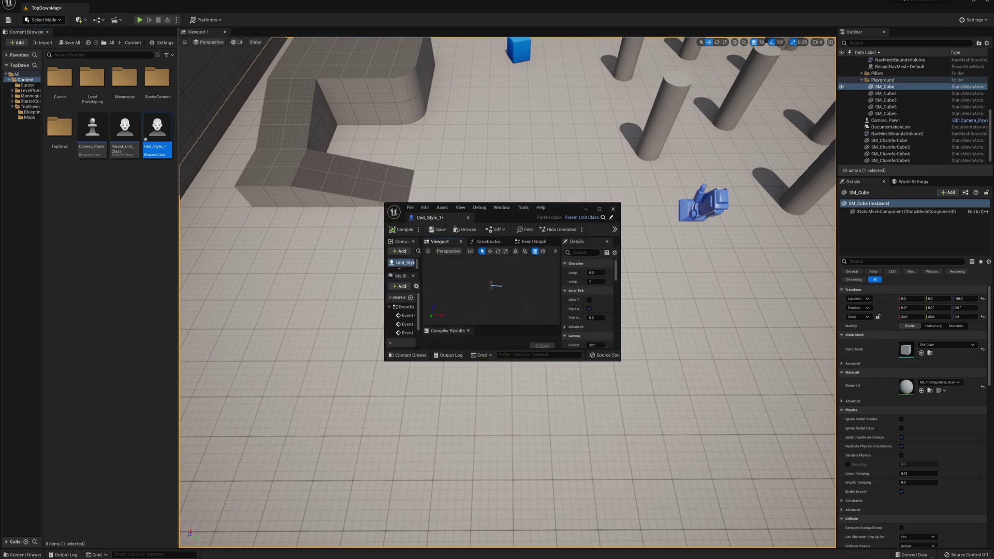
drag(428, 218, 118, 9)
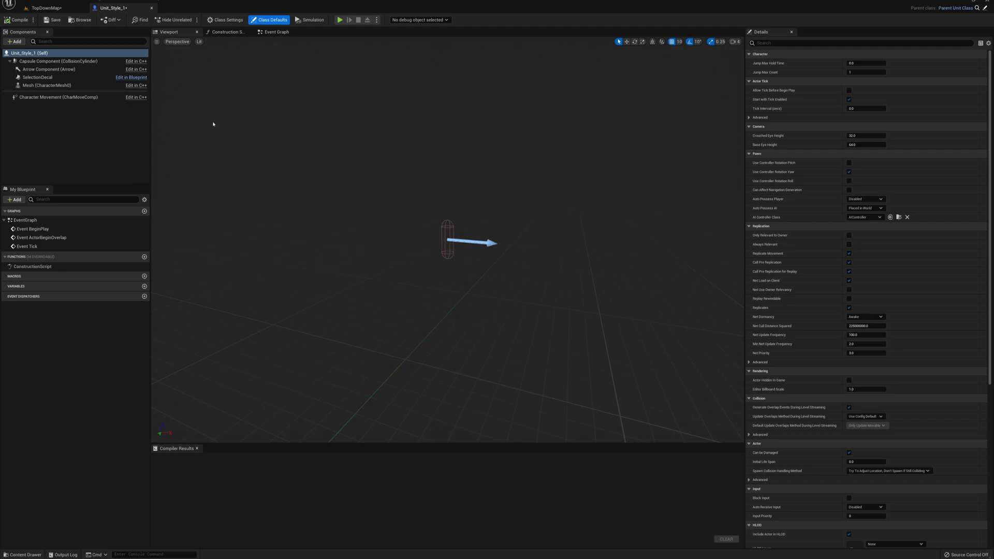
Step: Give the mesh the SK_Mannequin skeletal mesh at 0.3 scale on all axes
click(47, 85)
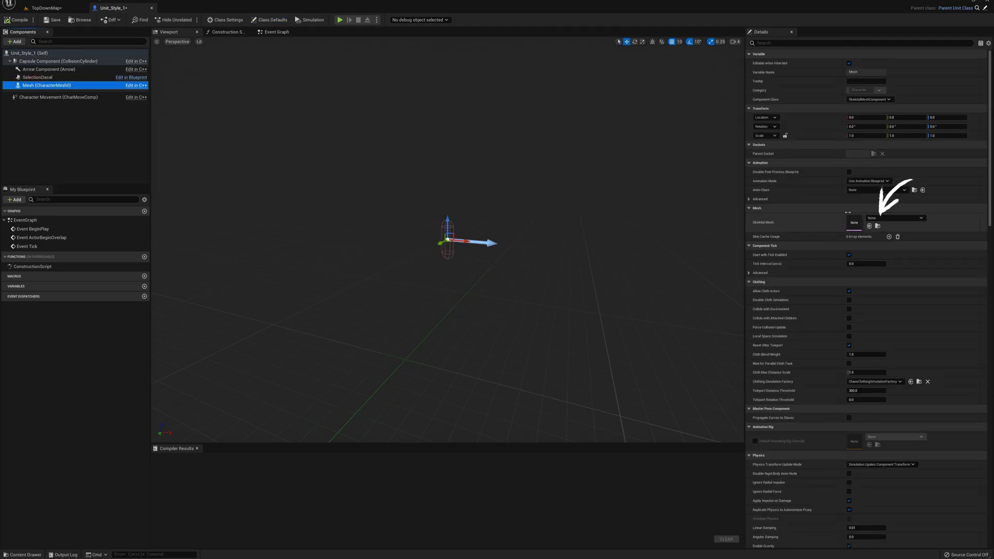
click(874, 218)
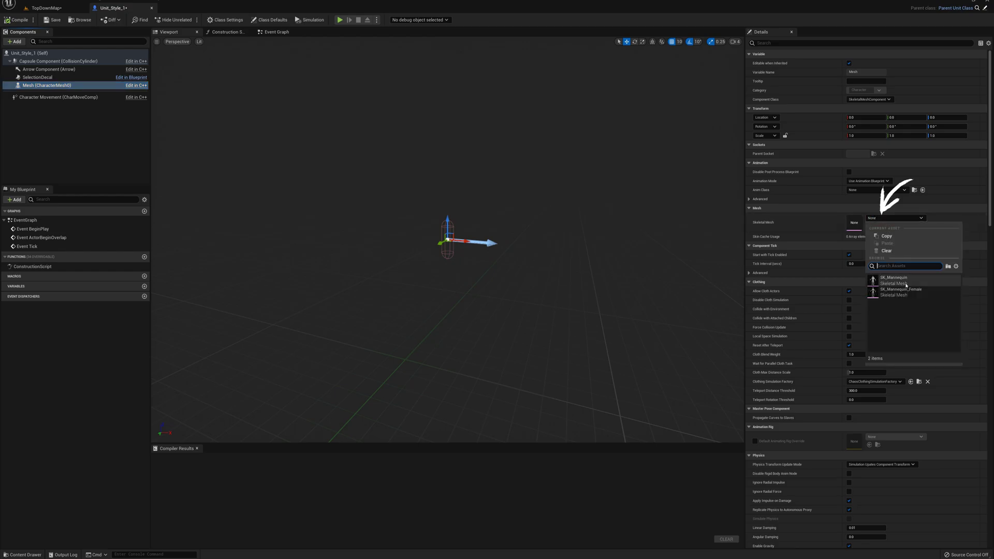
click(884, 279)
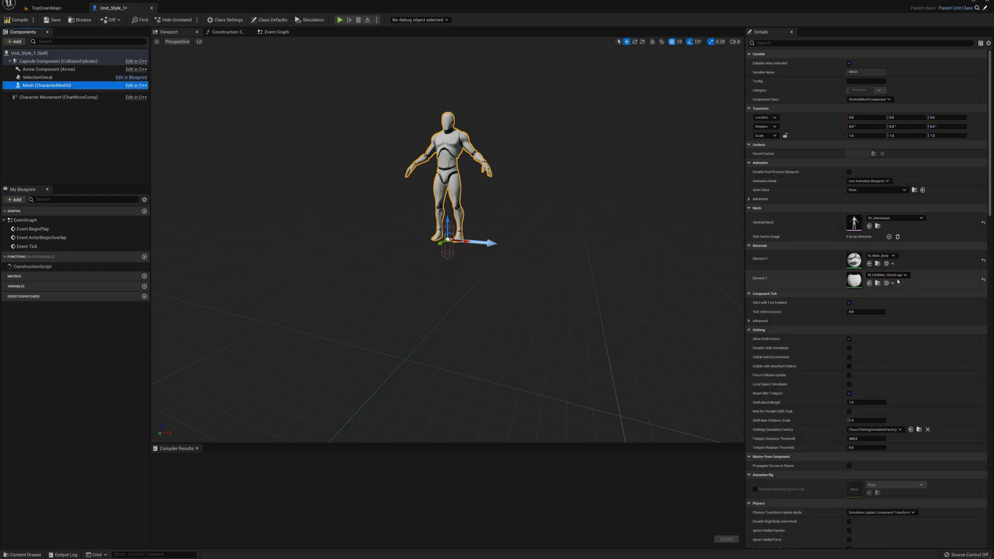
click(869, 135)
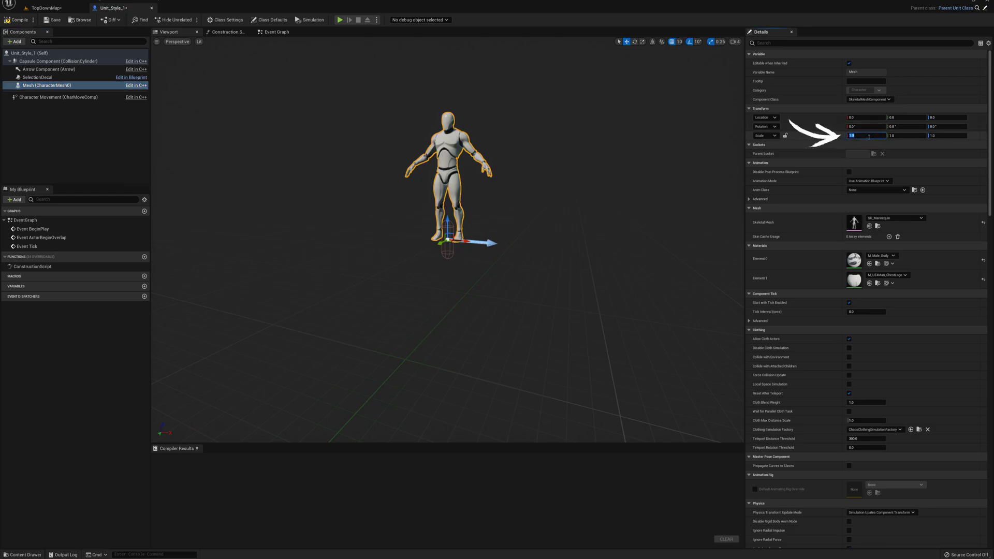
text(0.3)
key(Tab)
key(Tab)
text(0.3)
key(Return)
Step: Lower the mannequin to the capsule bottom and rotate it to face forward
scroll(440, 324, up, 2)
scroll(494, 184, up, 5)
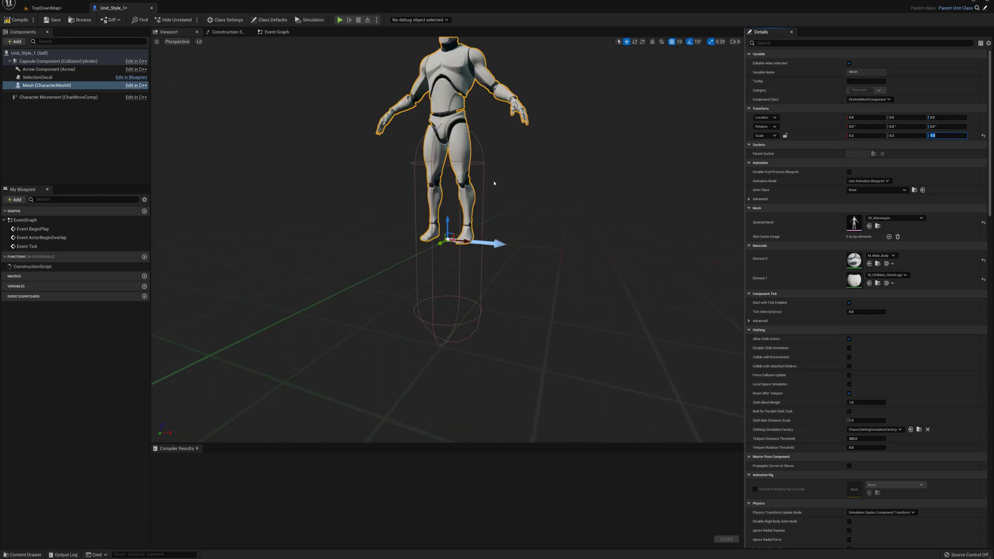
drag(453, 231, 455, 319)
key(e)
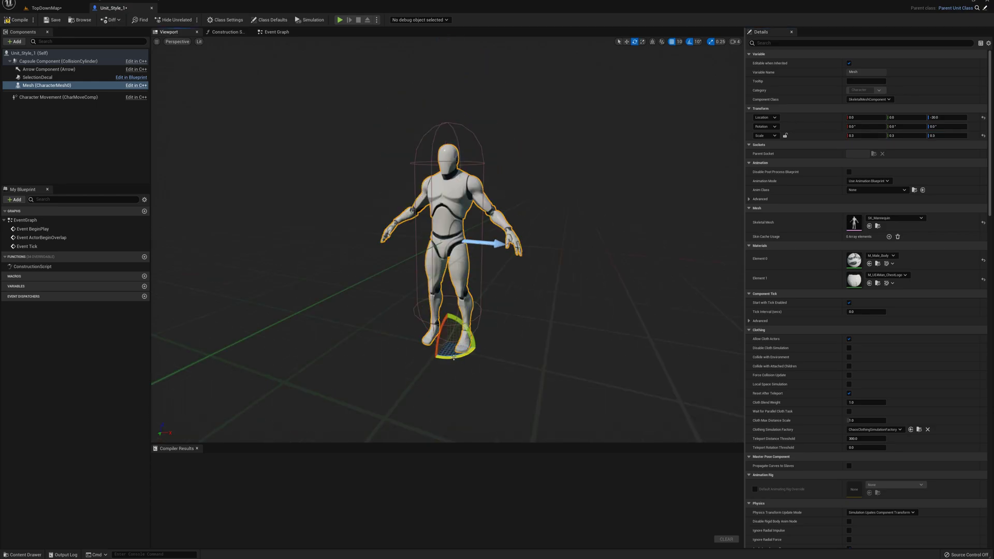
drag(468, 356, 454, 329)
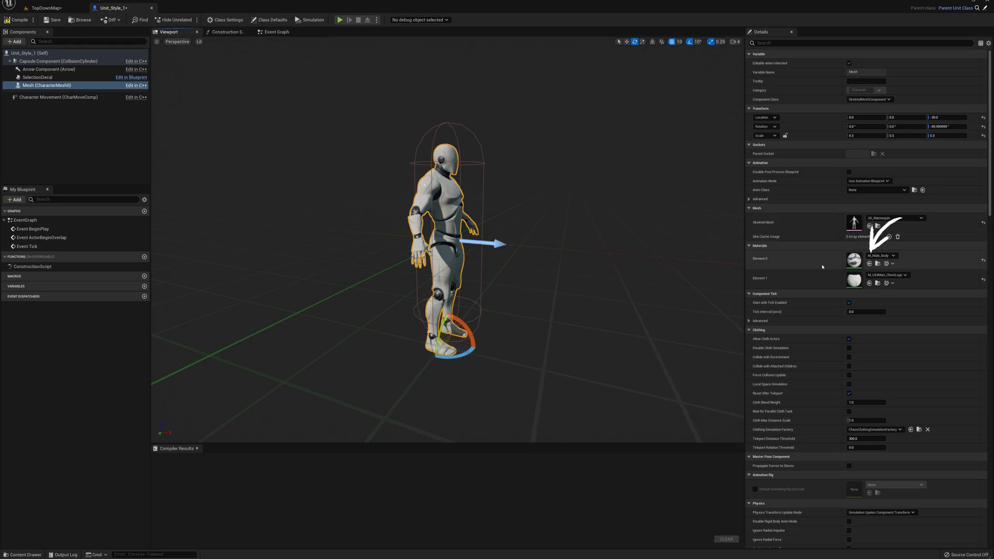
Step: Set Element 0 to M_MaterialSphere, then compile, save and close Unit_Style_1
click(880, 256)
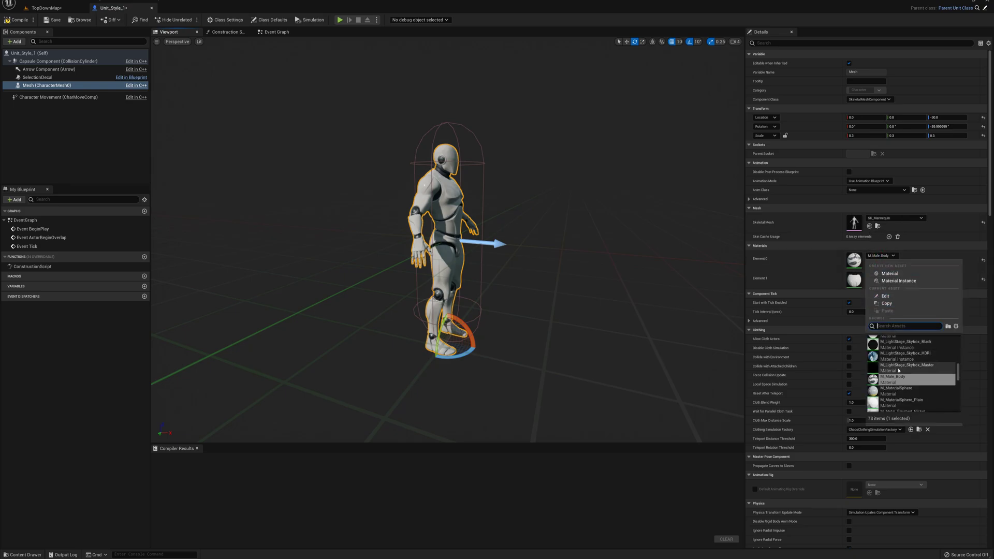
click(892, 392)
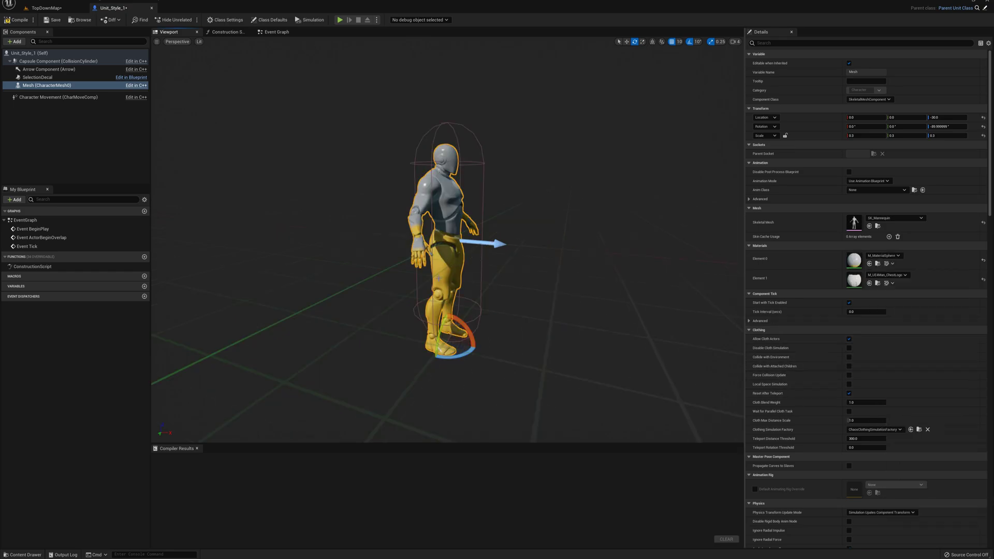
click(17, 20)
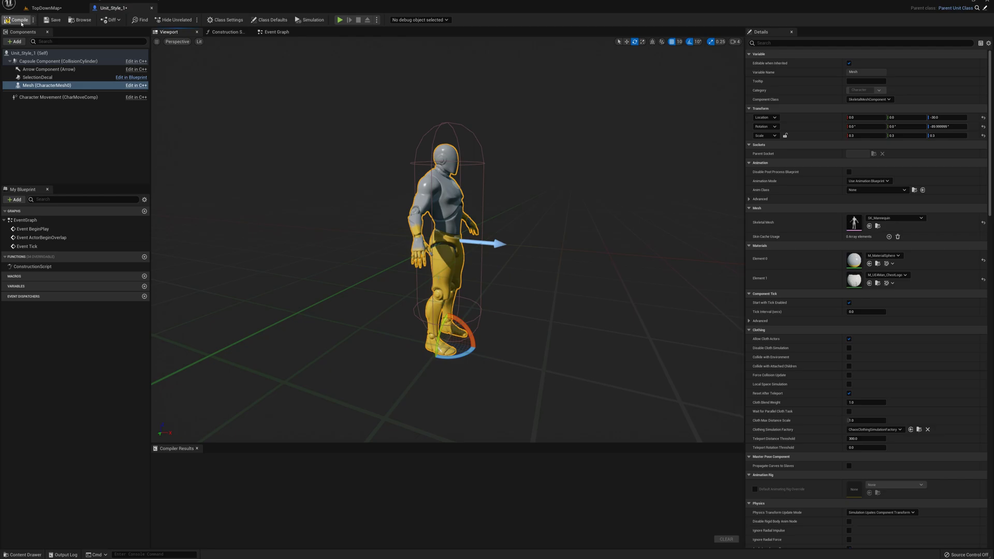
click(53, 20)
click(151, 8)
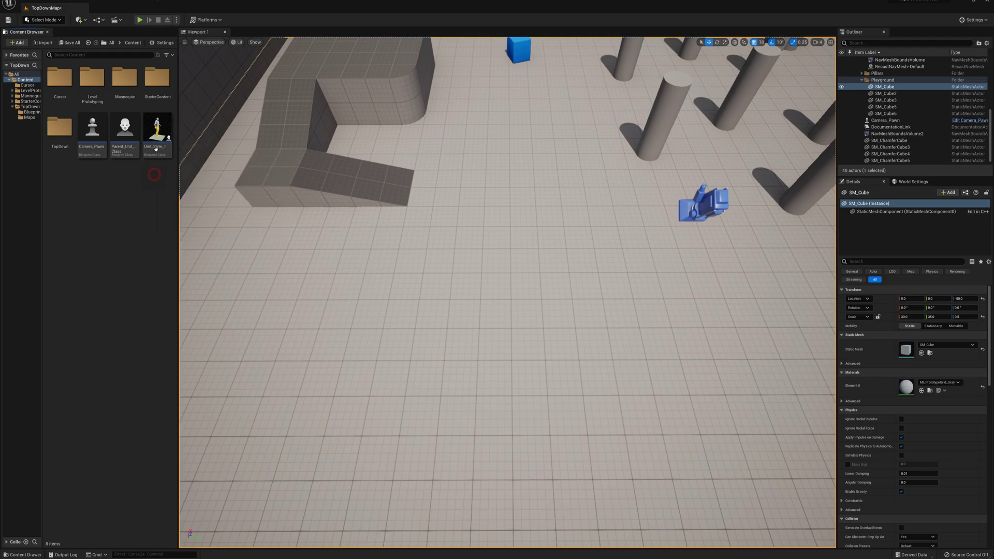
Step: Duplicate Unit_Style_1 as Unit_Style_2 and dock its blueprint editor beside TopDownMap
key(ctrl+d)
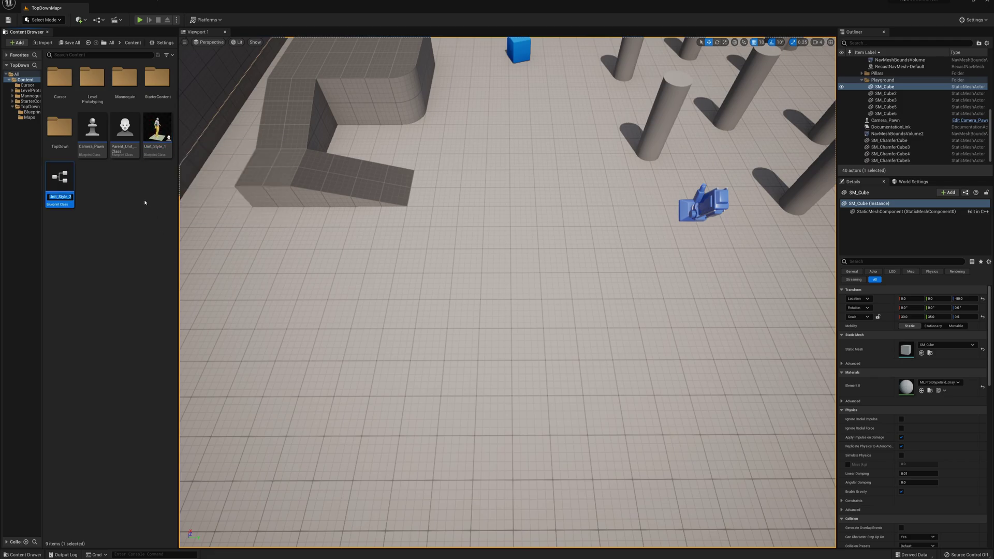
key(Return)
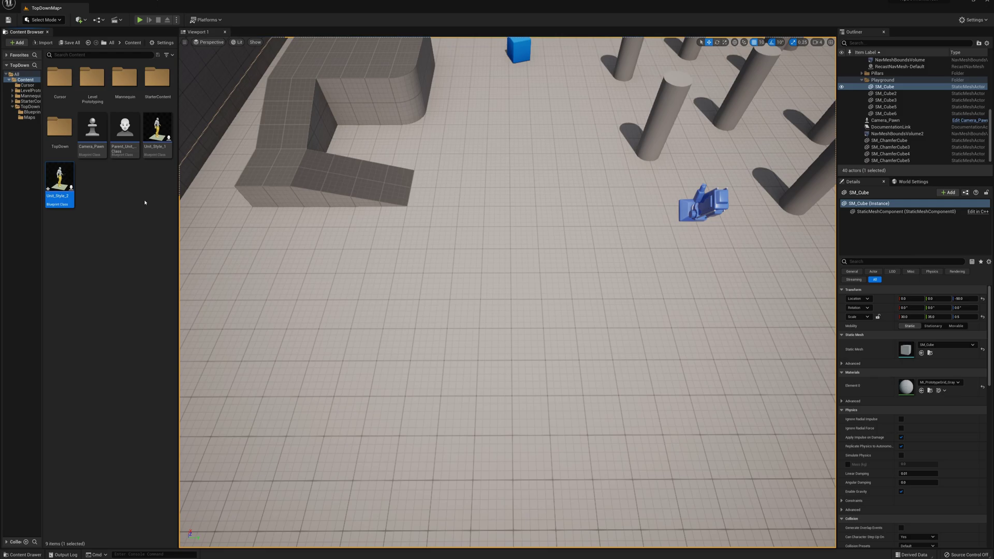
key(Return)
drag(442, 223, 122, 8)
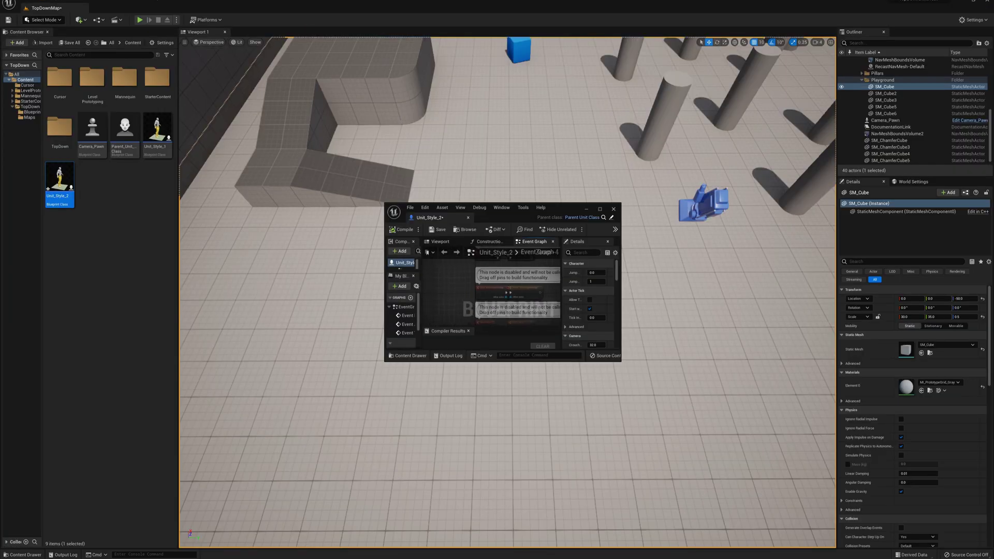
drag(429, 217, 140, 8)
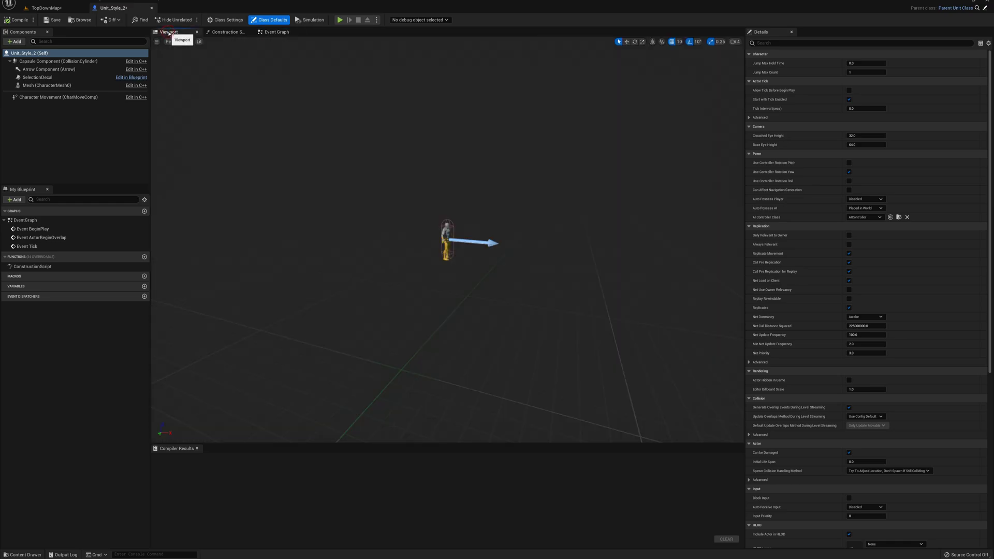
Step: Swap the mesh's skeletal mesh to SK_Mannequin_Female
click(35, 85)
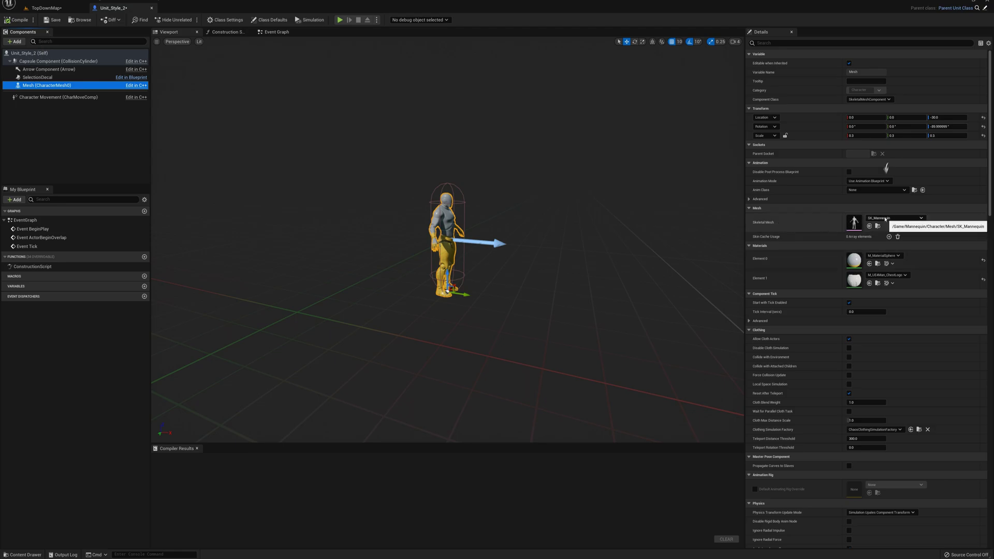
click(885, 218)
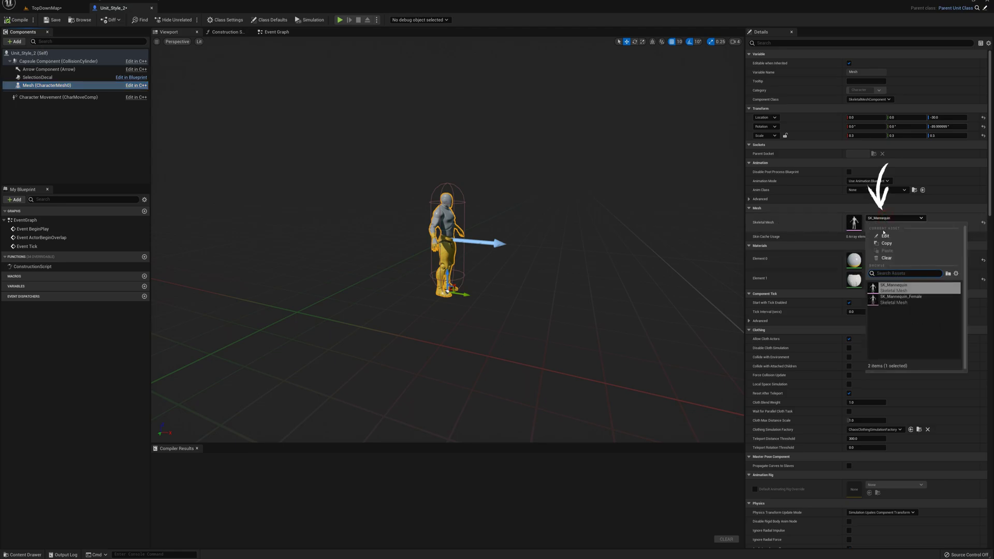
click(893, 299)
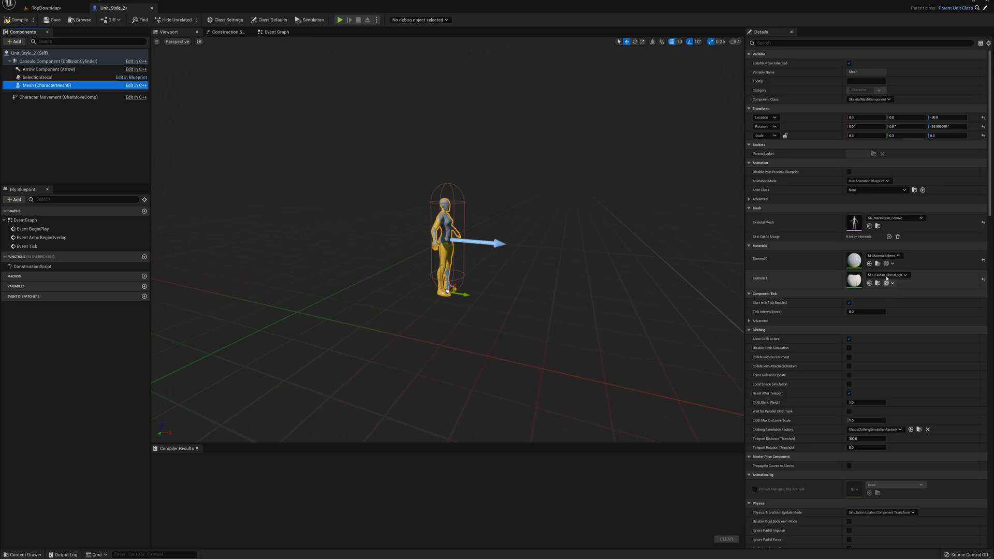
Step: Set Element 0 to M_Tech_Hex_Tile_Pulse, then compile and close Unit_Style_2
click(875, 255)
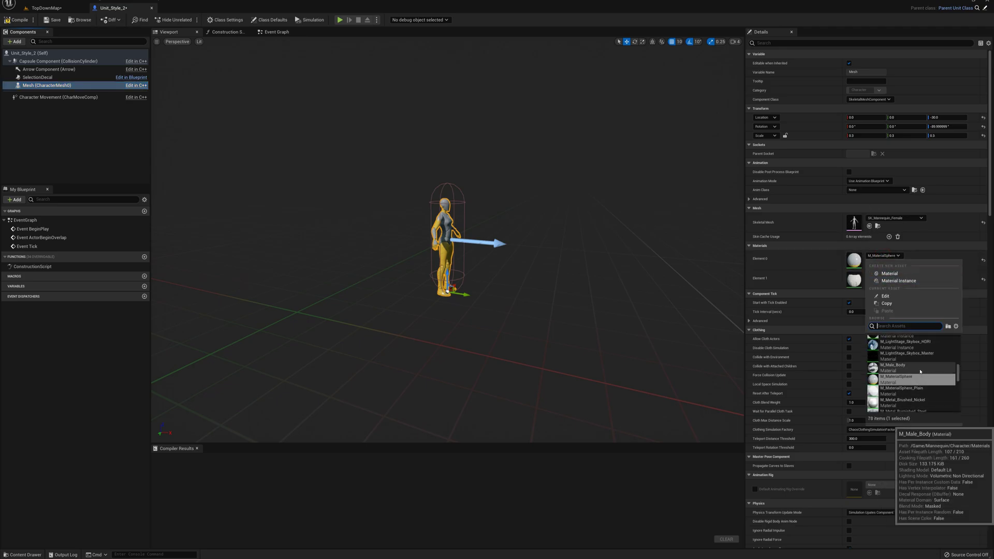
scroll(918, 378, down, 3)
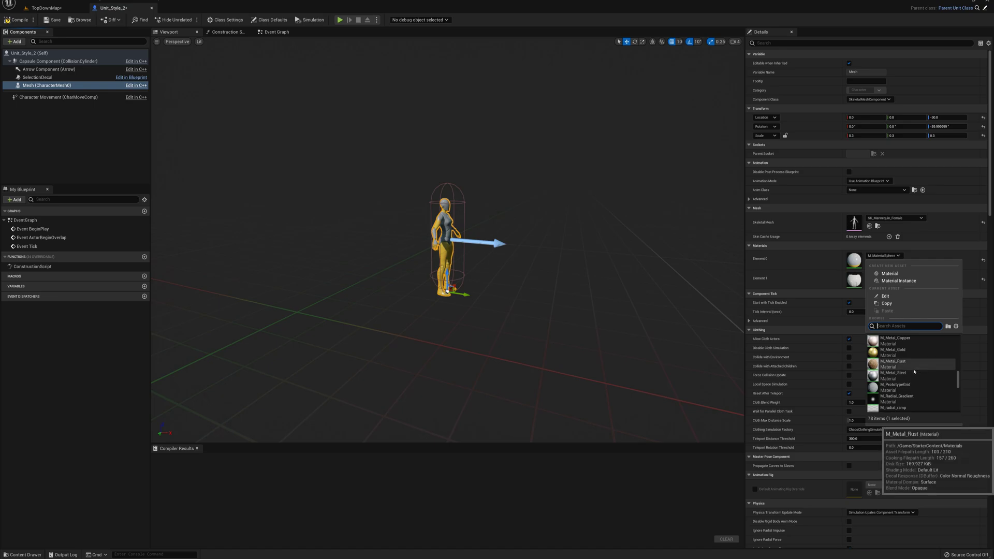
scroll(916, 371, down, 2)
scroll(914, 372, down, 2)
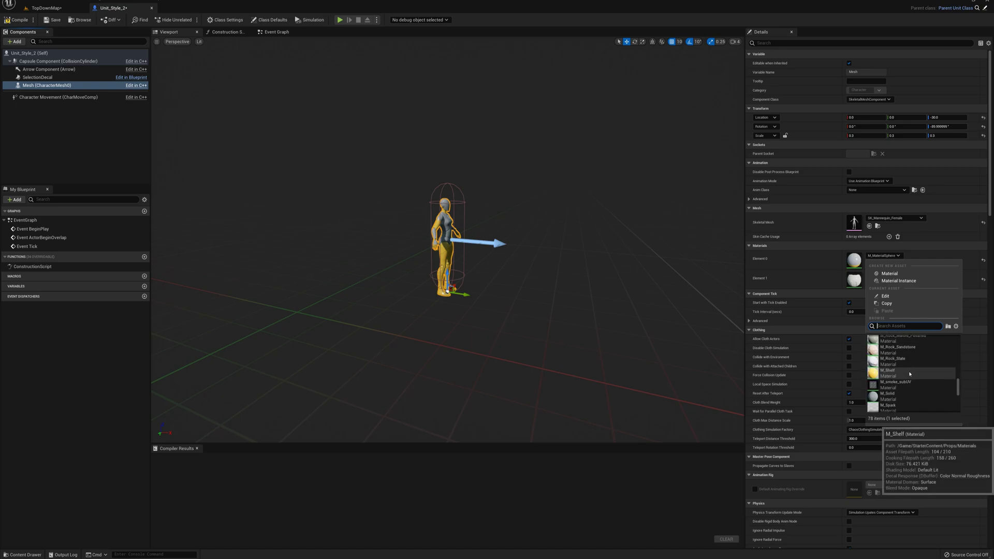
scroll(910, 373, down, 3)
scroll(910, 374, down, 1)
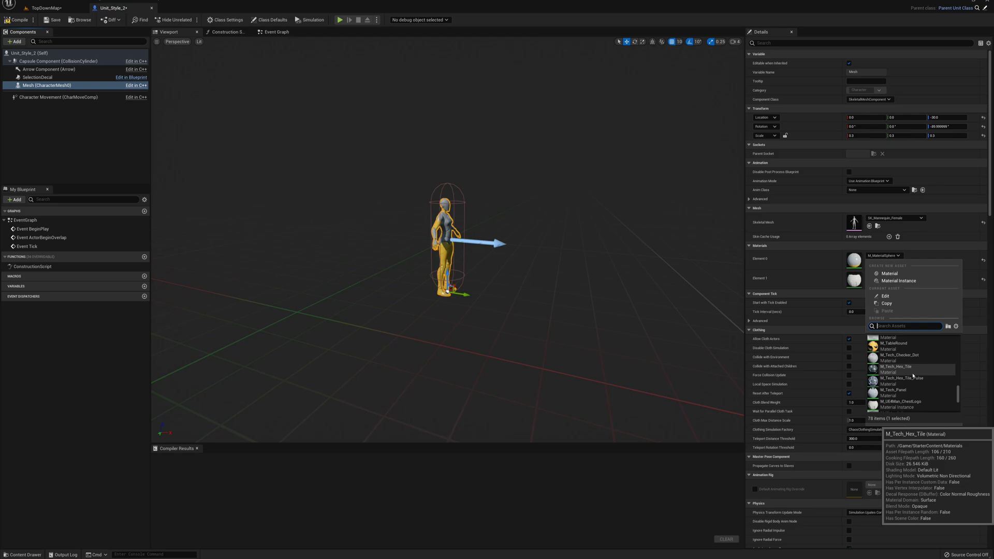
click(890, 378)
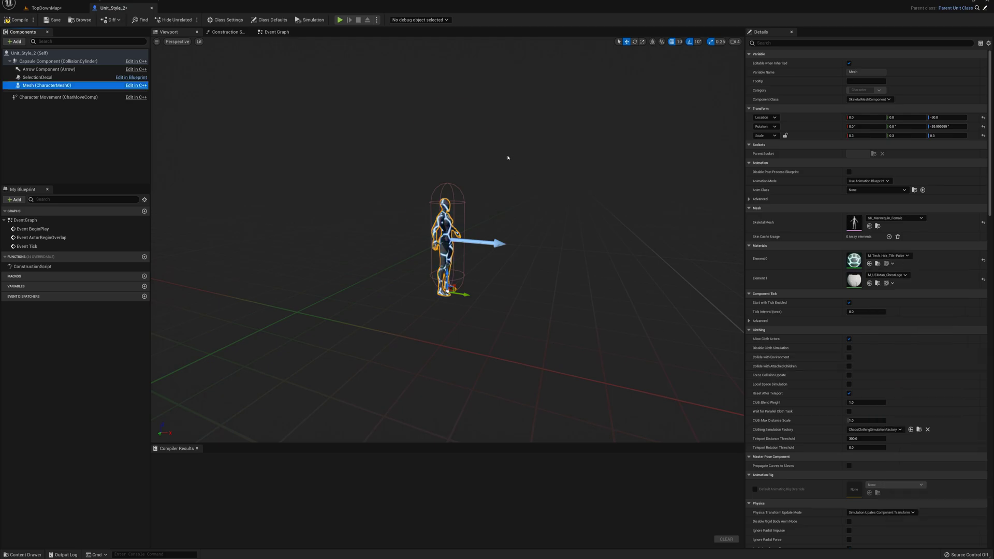
scroll(510, 163, up, 3)
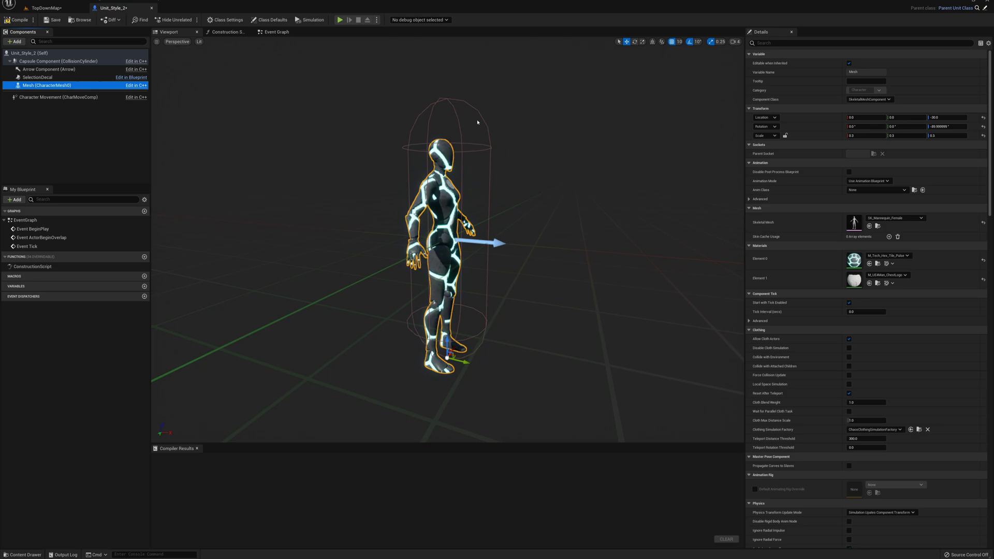
click(18, 19)
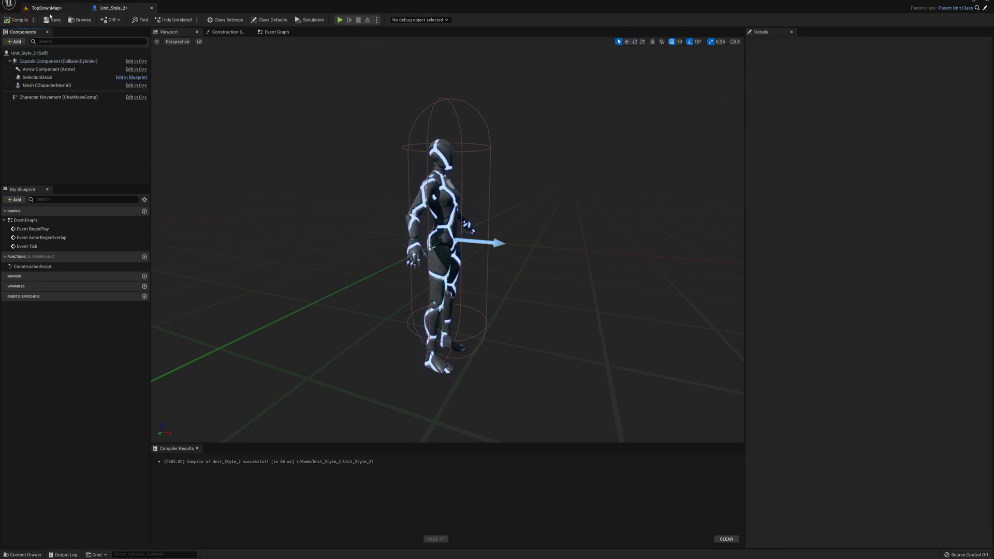
click(152, 8)
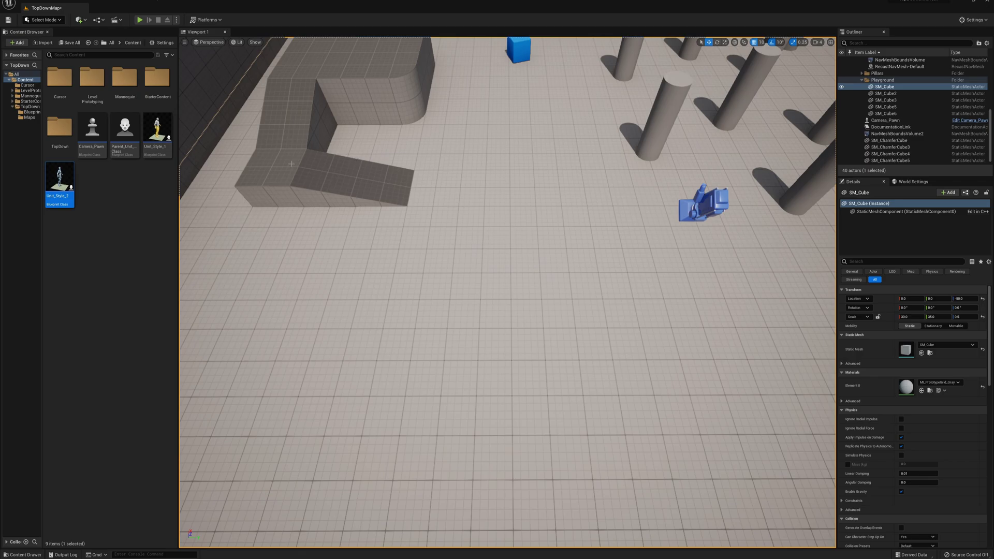
Step: Drop Unit_Style_1 and Unit_Style_2 characters onto the TopDownMap floor and duplicate a unit beside itself
drag(158, 129, 260, 186)
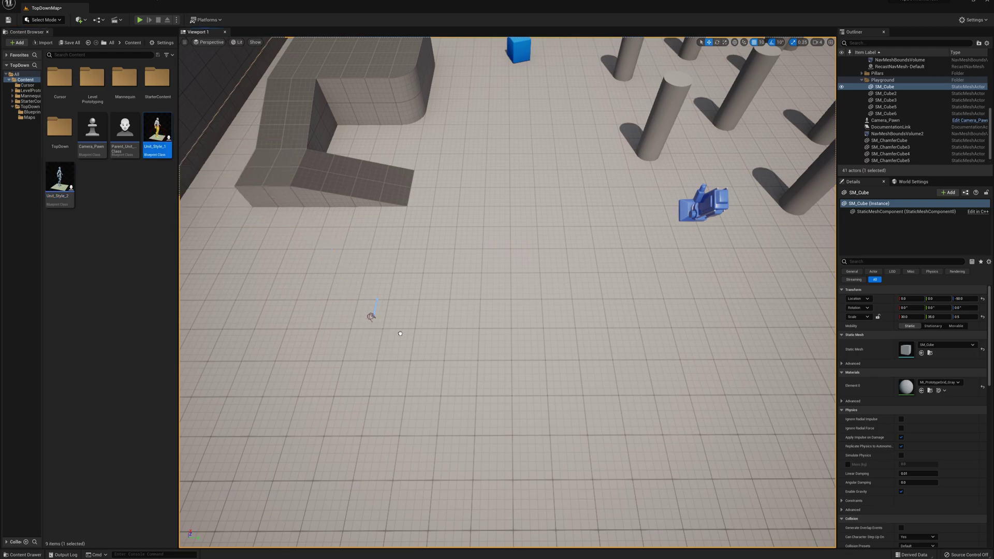
drag(459, 306, 457, 302)
scroll(450, 296, up, 5)
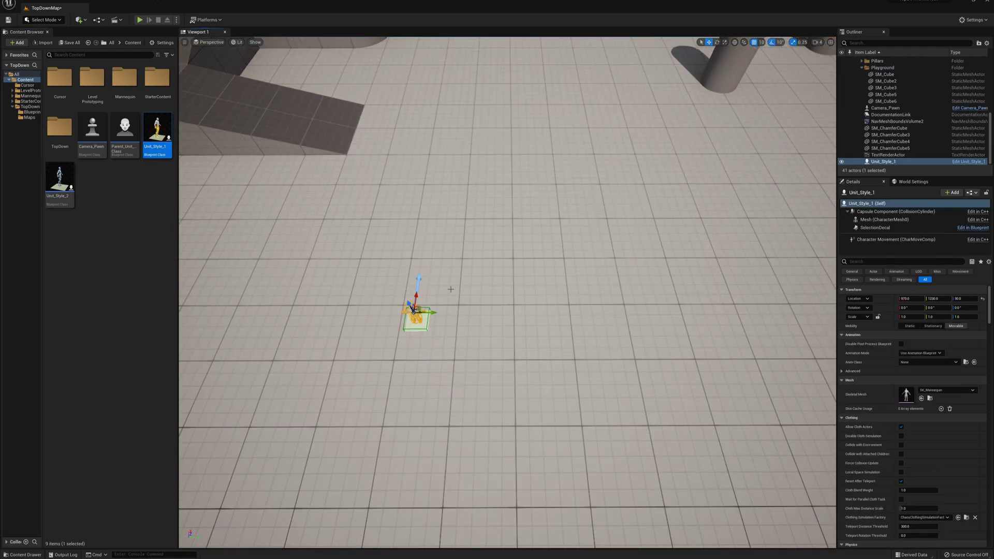
drag(59, 179, 671, 303)
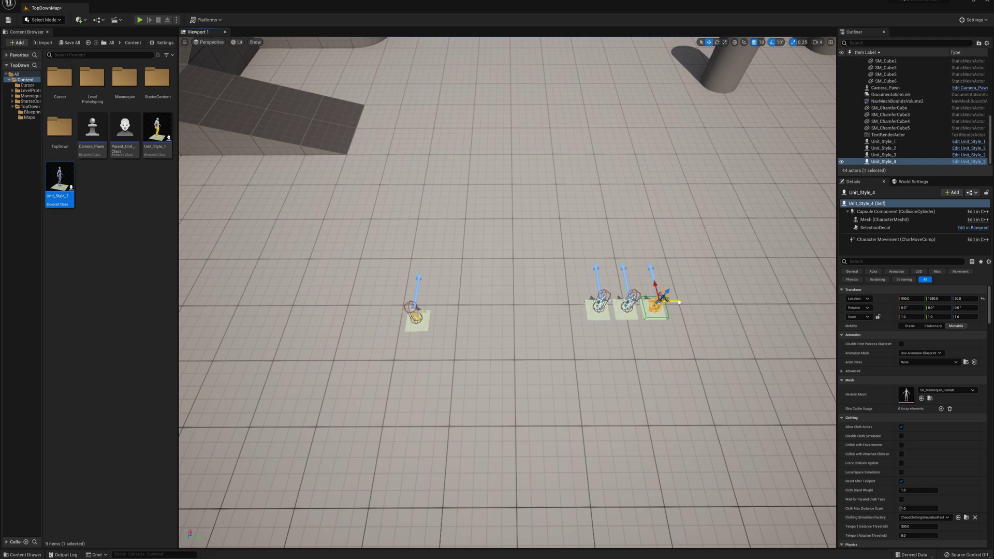
click(414, 310)
alt+drag(430, 311, 490, 314)
scroll(513, 296, up, 2)
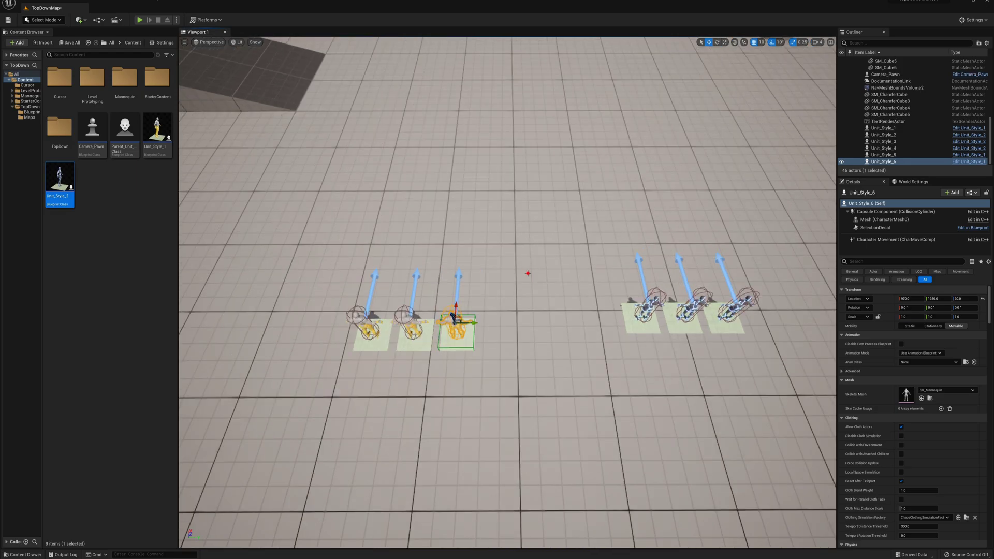
click(511, 283)
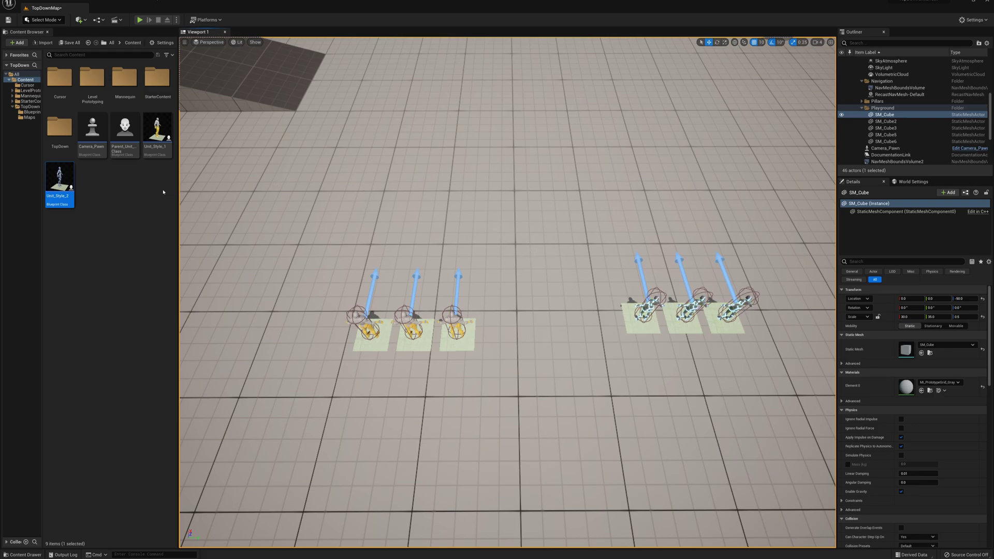
Step: Create a material named Selected_Decal_MAT and open it docked in the main window
click(117, 190)
right_click(114, 192)
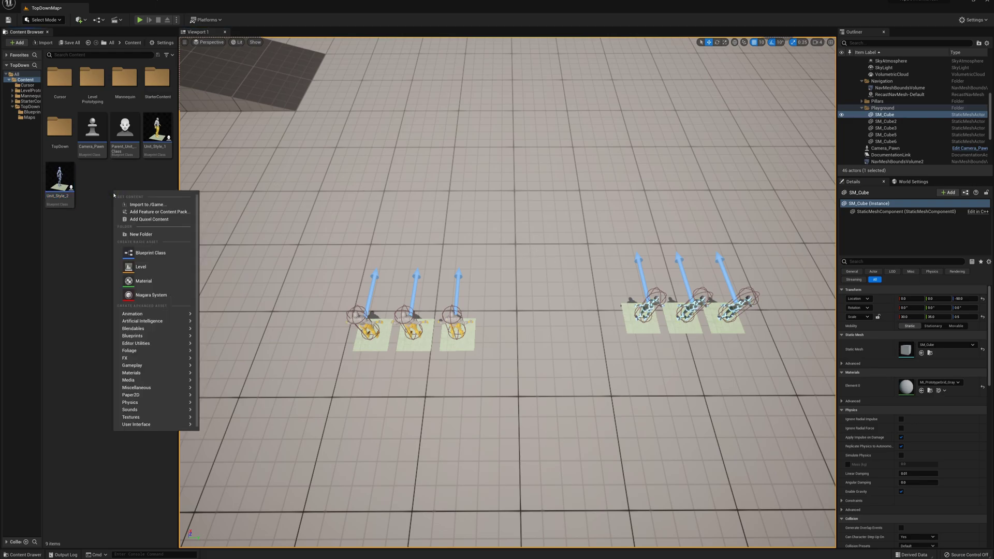
click(138, 278)
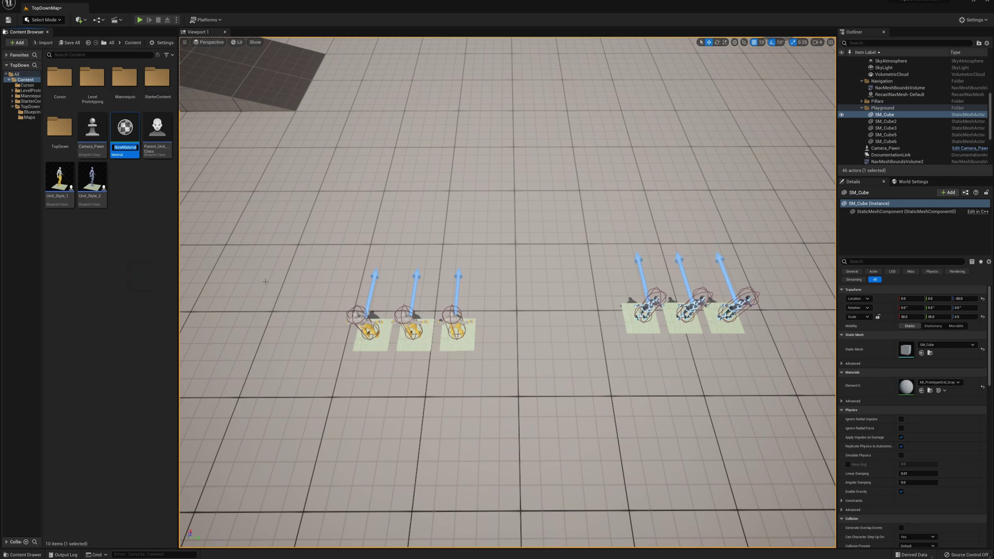
text(Selec)
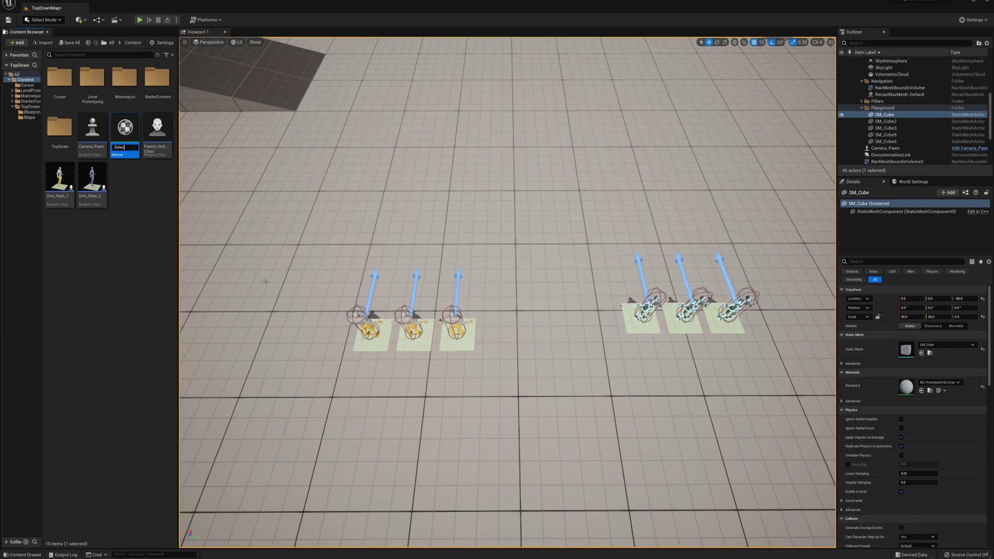
text(ted_Decal)
text(_MAT)
key(Return)
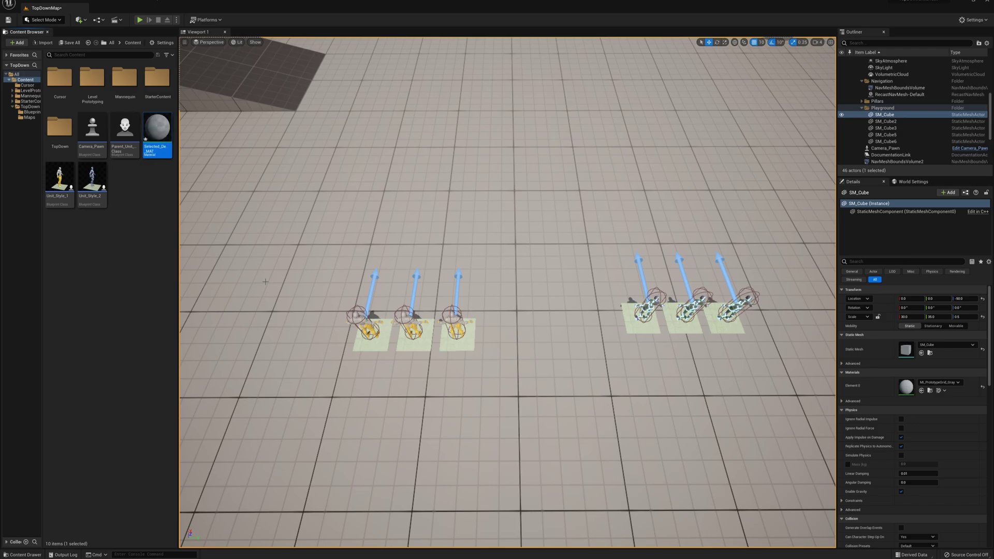
double_click(157, 134)
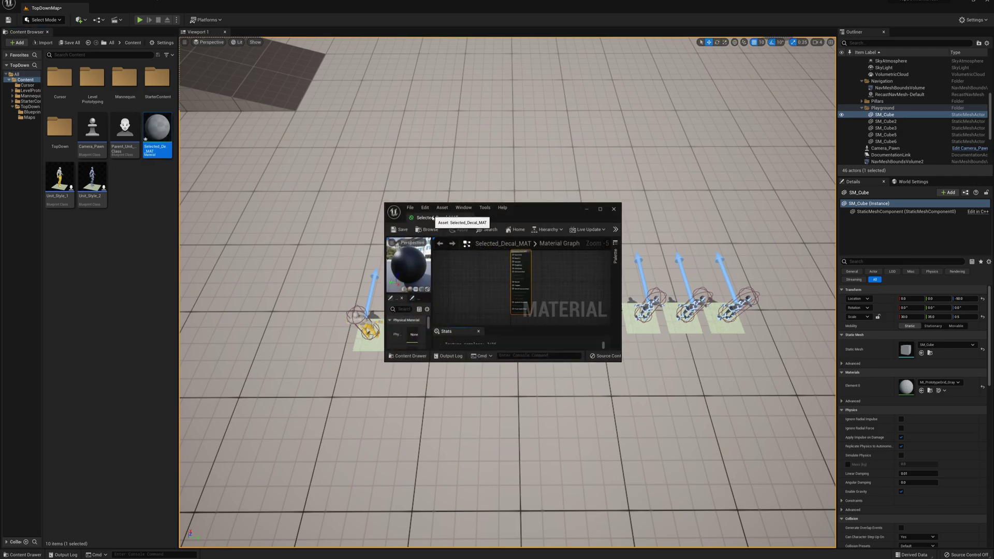
drag(432, 215, 121, 8)
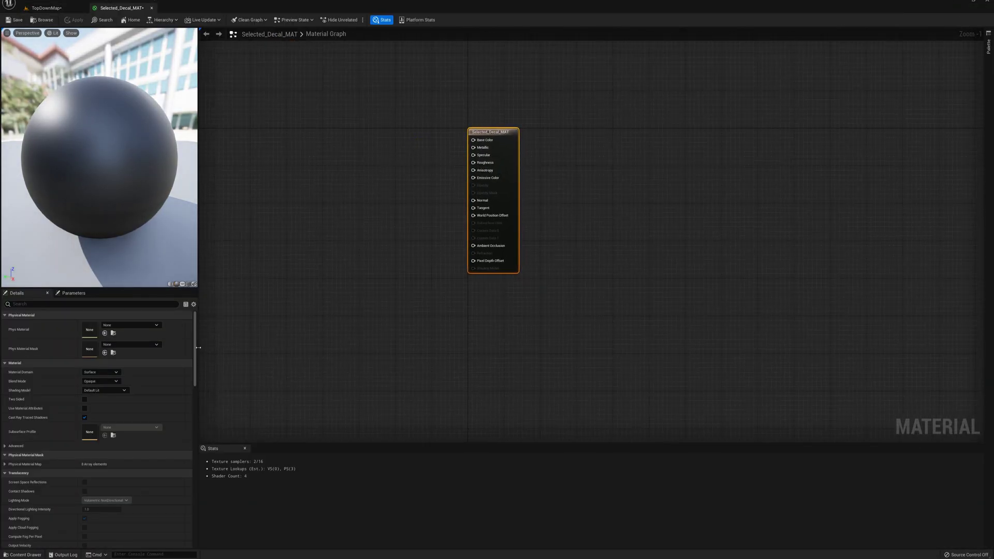
Step: Set the material domain to Deferred Decal and blend mode to Translucent
click(101, 372)
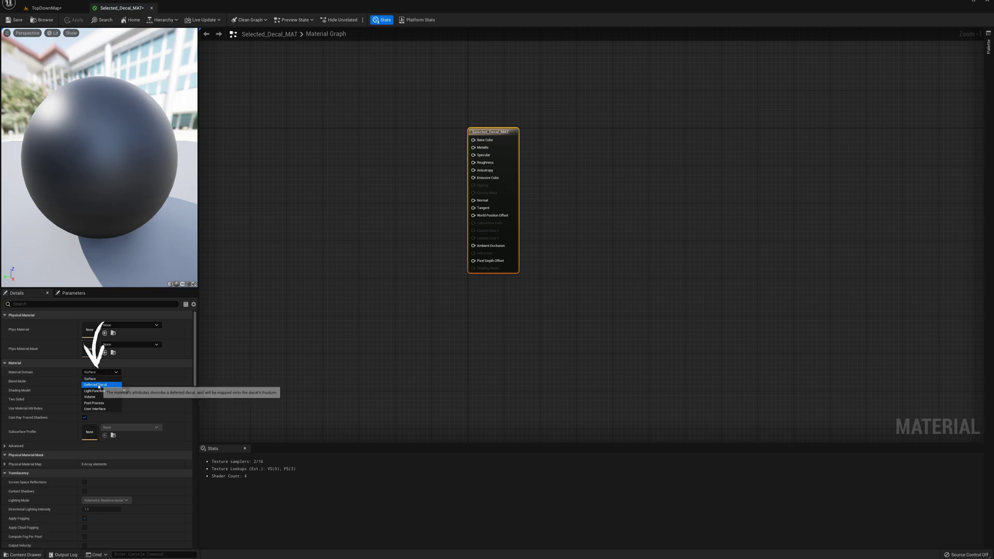
click(100, 385)
click(102, 381)
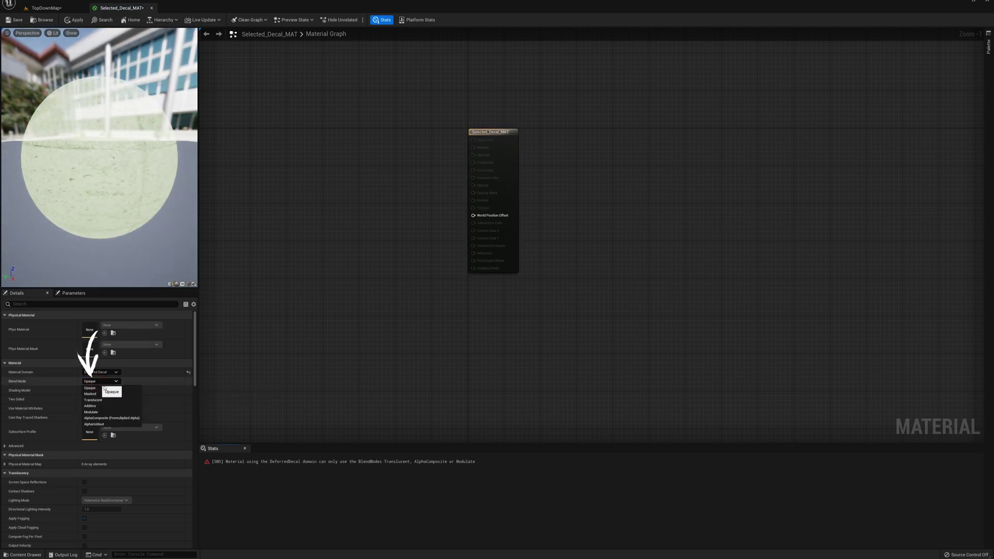
click(96, 400)
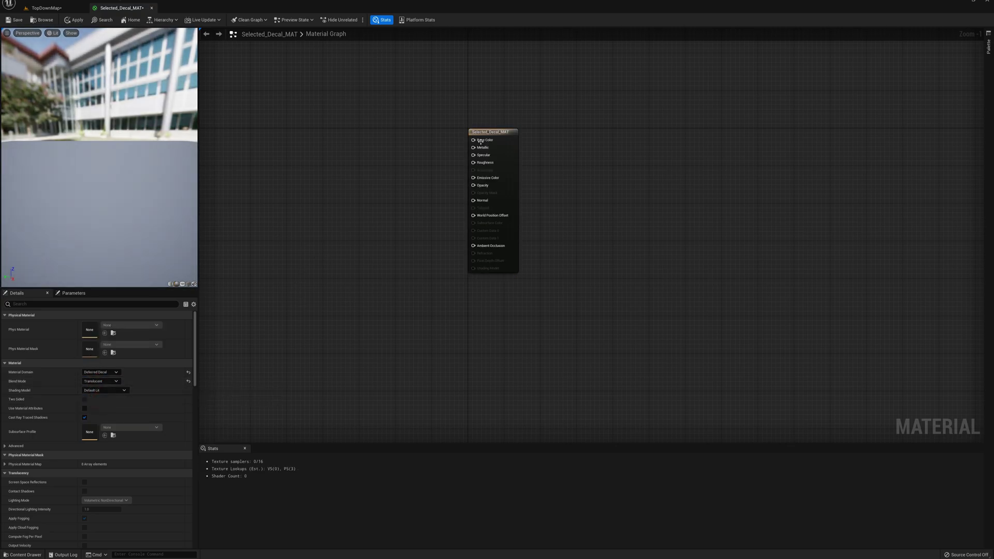
Step: Wire a bright green Constant3Vector into Emissive Color
key(Home)
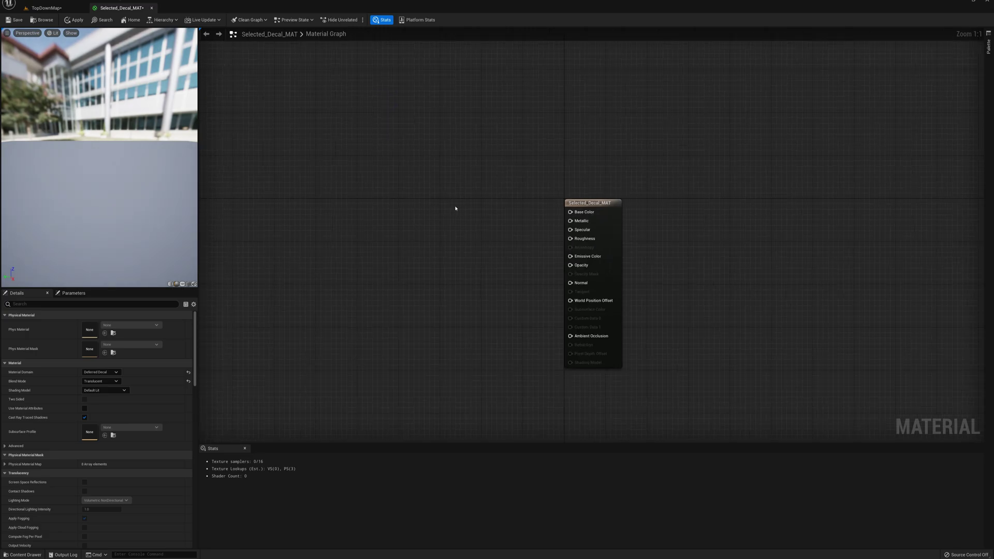
click(500, 190)
drag(541, 203, 570, 256)
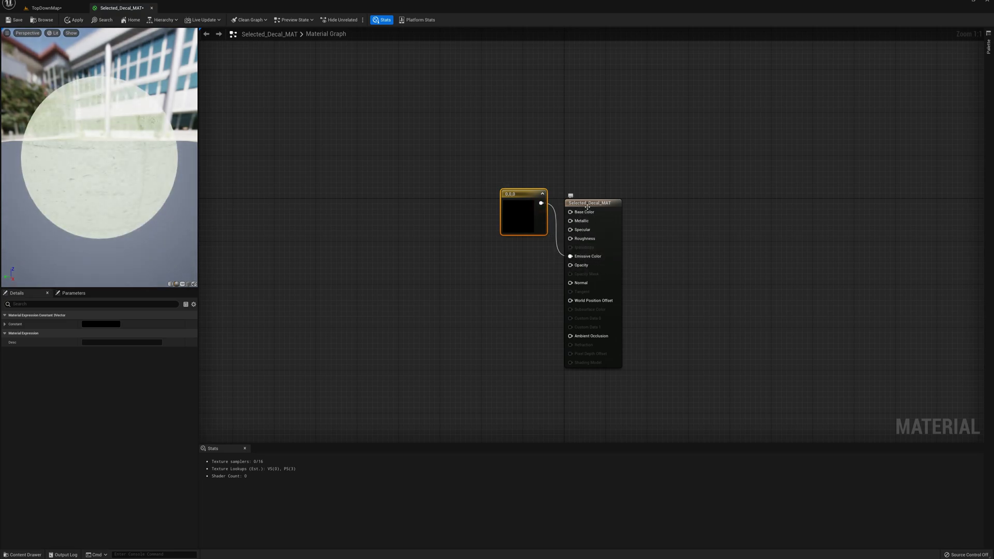
drag(523, 196, 452, 184)
double_click(455, 207)
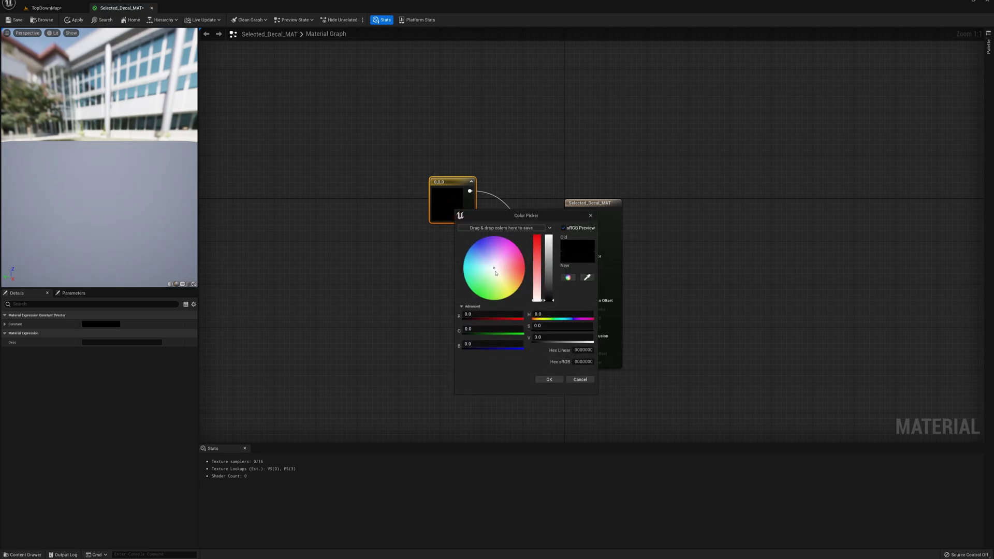
drag(496, 273, 479, 299)
drag(557, 264, 550, 236)
click(554, 380)
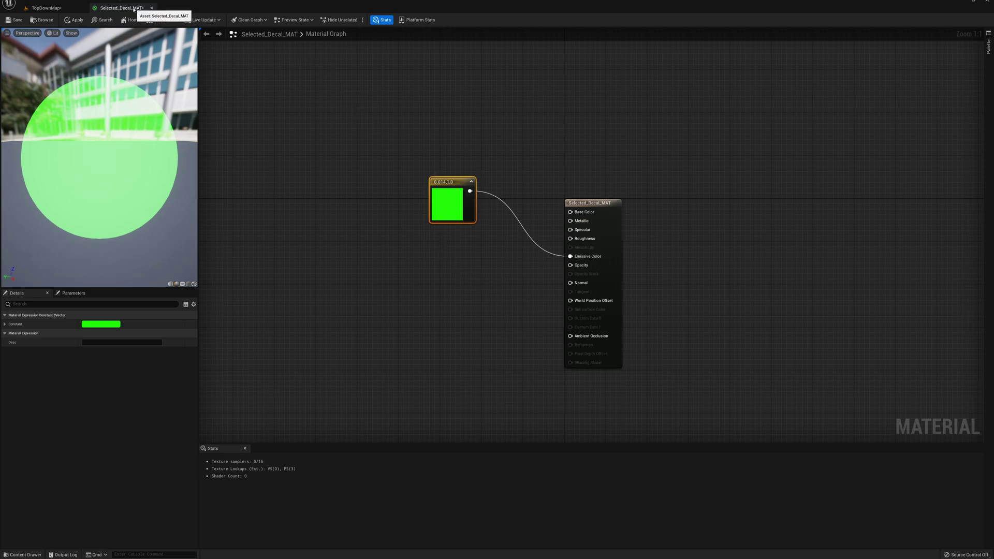
drag(143, 8, 375, 57)
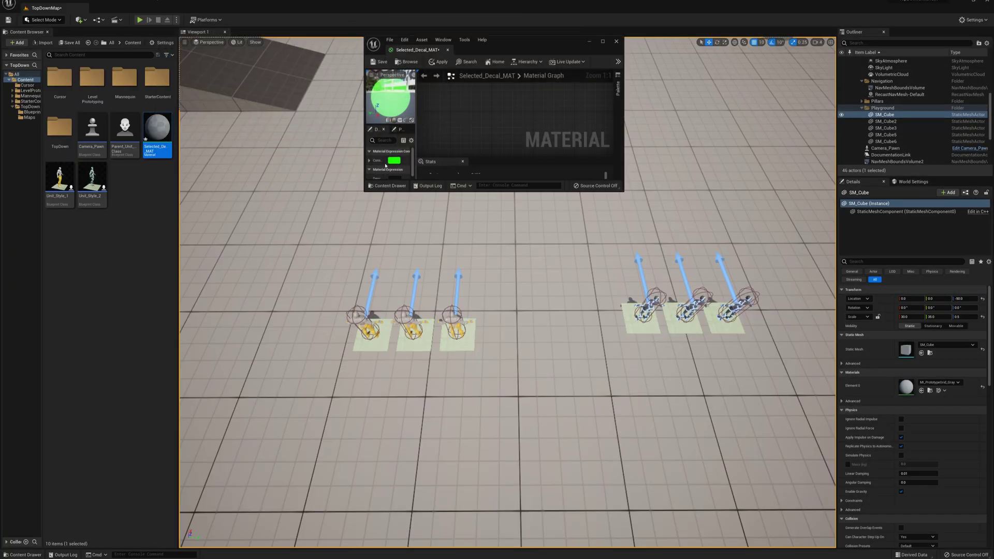
Step: Apply the material, drop Selected_Decal_MAT onto the floor, and scale it down to a small patch
click(439, 62)
mouse_move(156, 131)
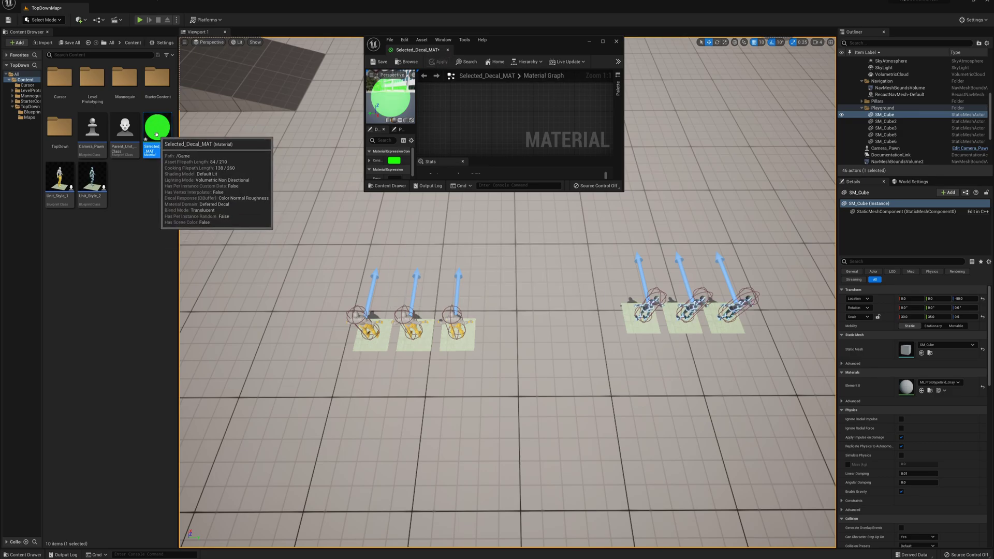
drag(156, 130, 524, 259)
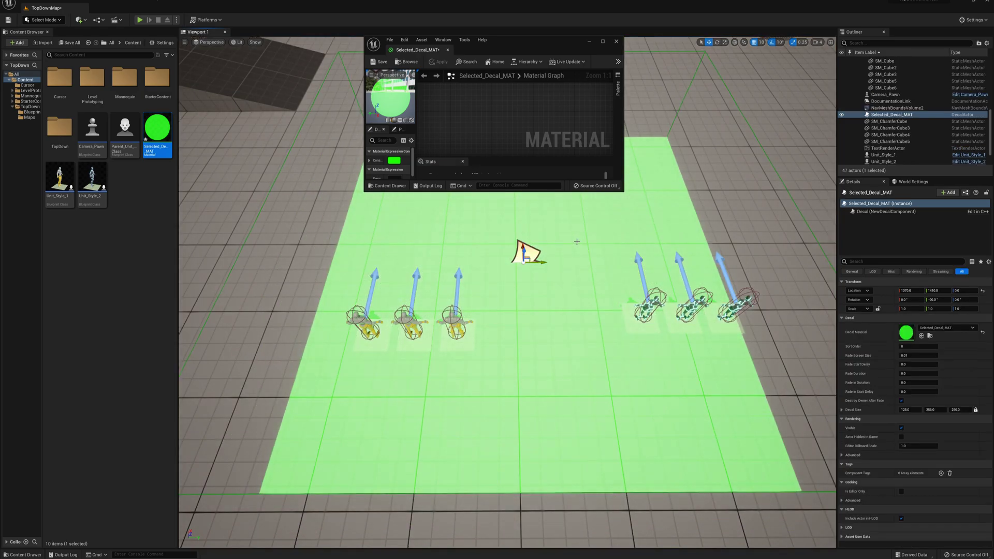
key(e)
key(r)
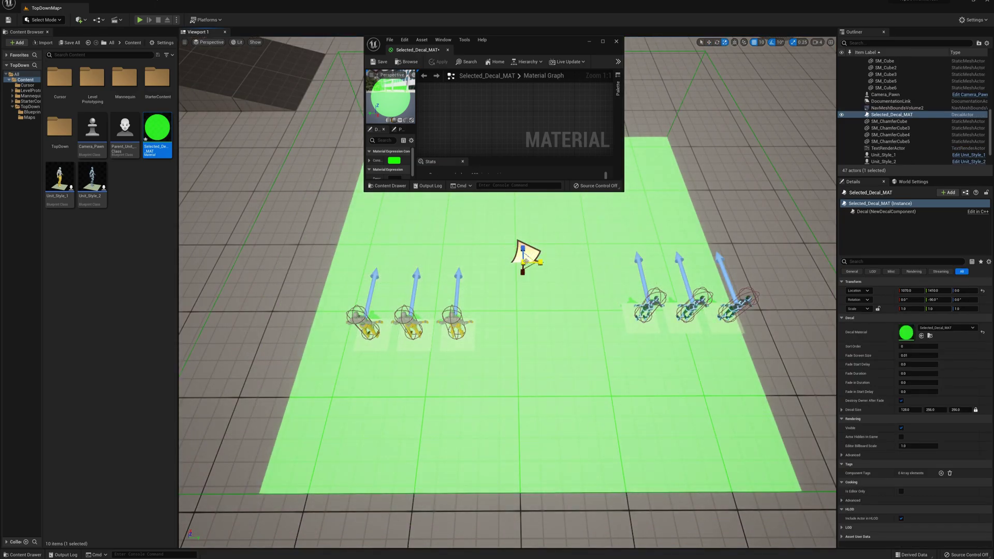
drag(523, 261, 511, 352)
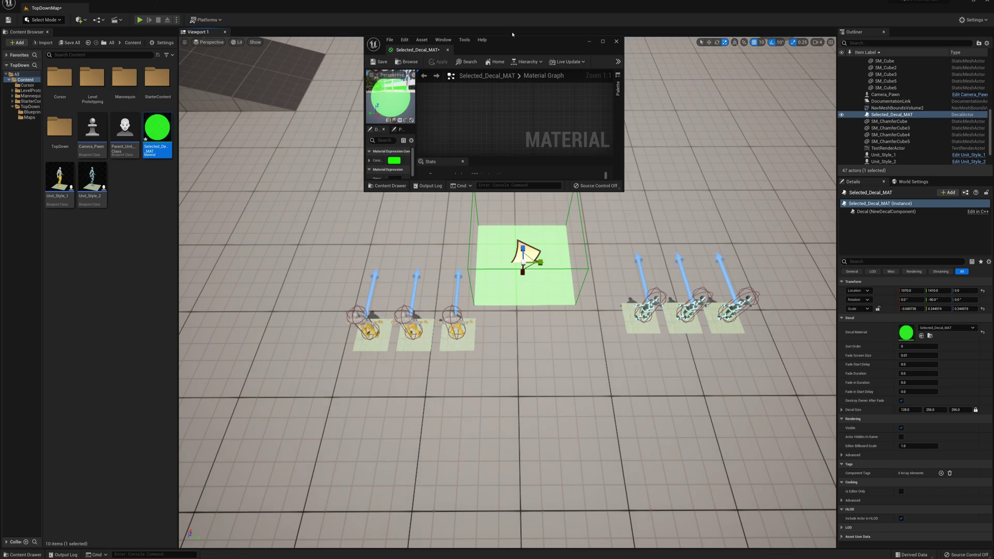
Step: Bring the green decal into view, then move and enlarge the Selected_Decal_MAT editor to frame its graph
right_drag(671, 179, 606, 184)
drag(562, 50, 227, 13)
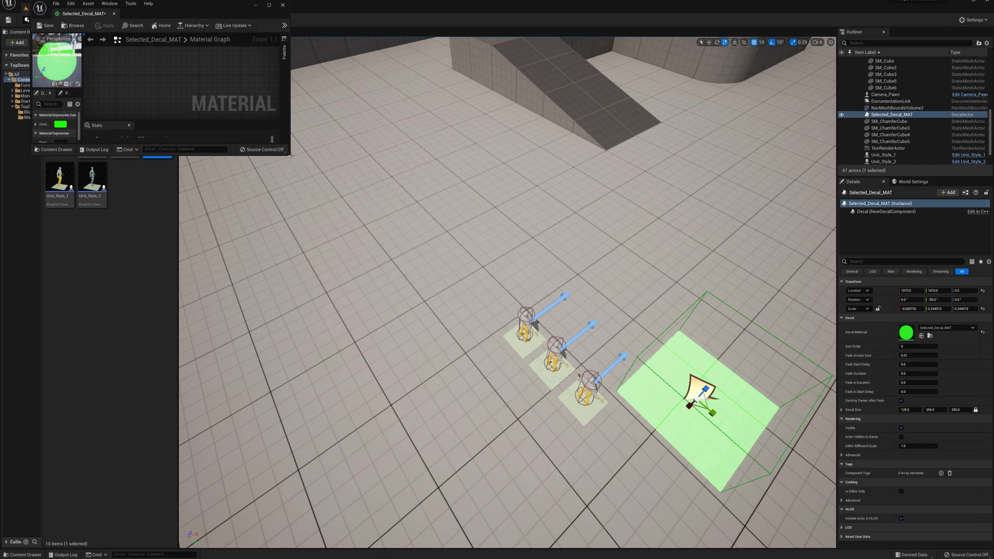
drag(288, 154, 601, 495)
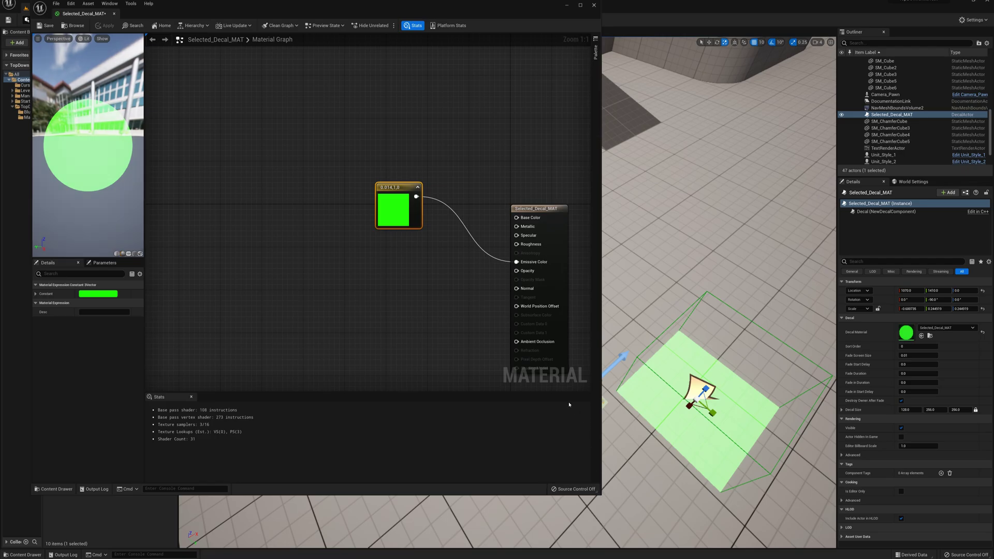
right_drag(508, 163, 435, 91)
right_drag(370, 170, 417, 164)
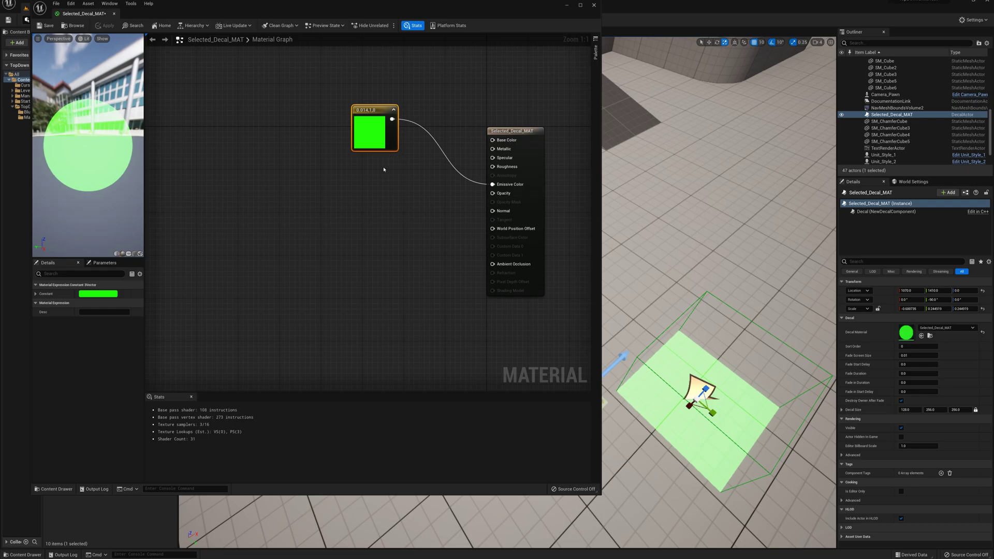
Step: Add a RadialGradientExponential node and arrange it beside the green constant
right_click(307, 192)
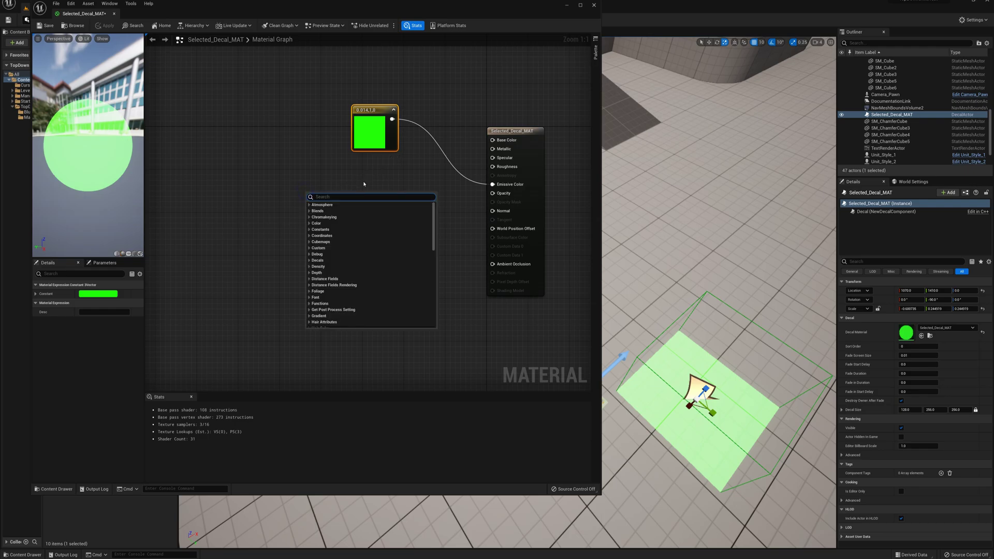
text(radial g)
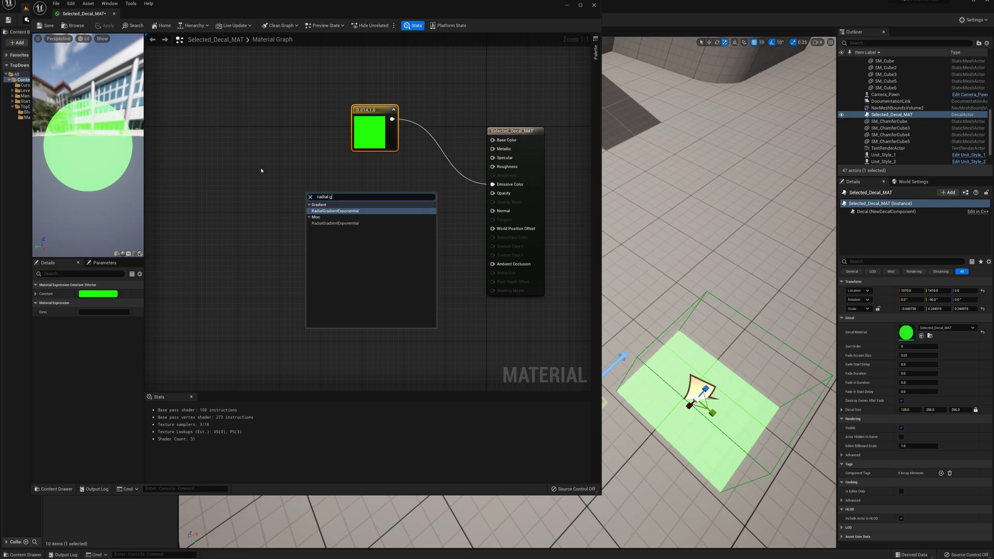
click(335, 210)
drag(351, 188, 270, 180)
drag(397, 127, 341, 156)
click(341, 156)
Step: Multiply the green constant by the radial gradient into Emissive Color and apply the material
drag(325, 114, 376, 151)
text(*)
key(Return)
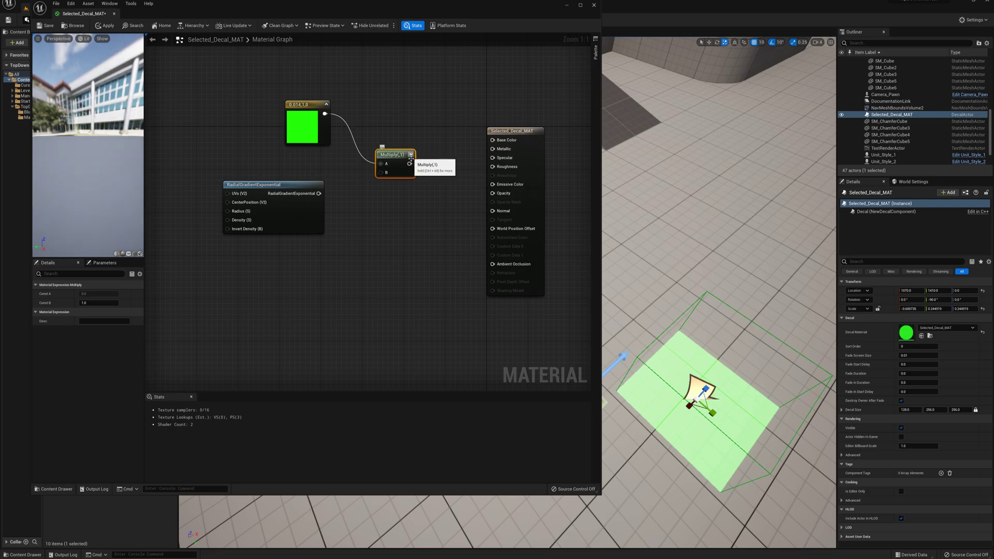
drag(409, 163, 492, 184)
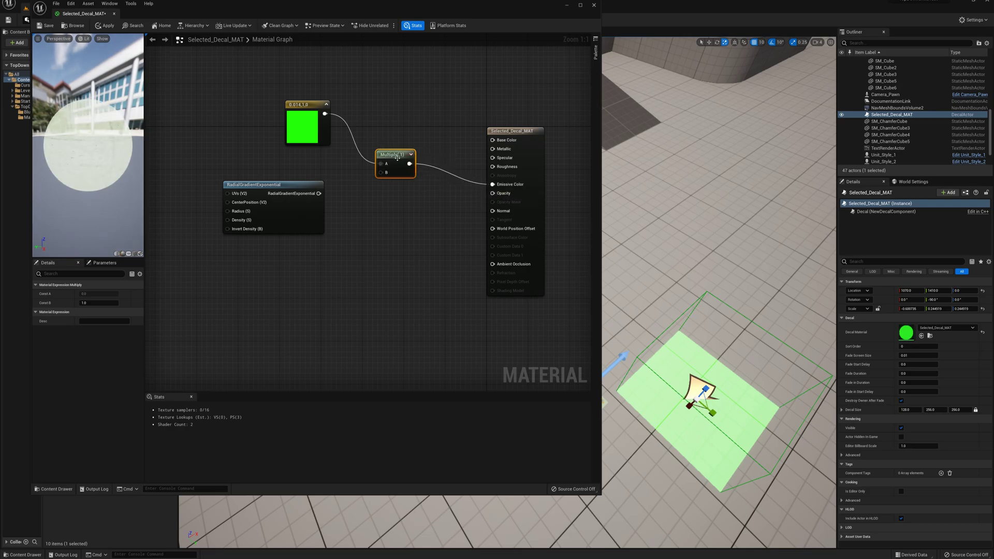
drag(318, 193, 387, 175)
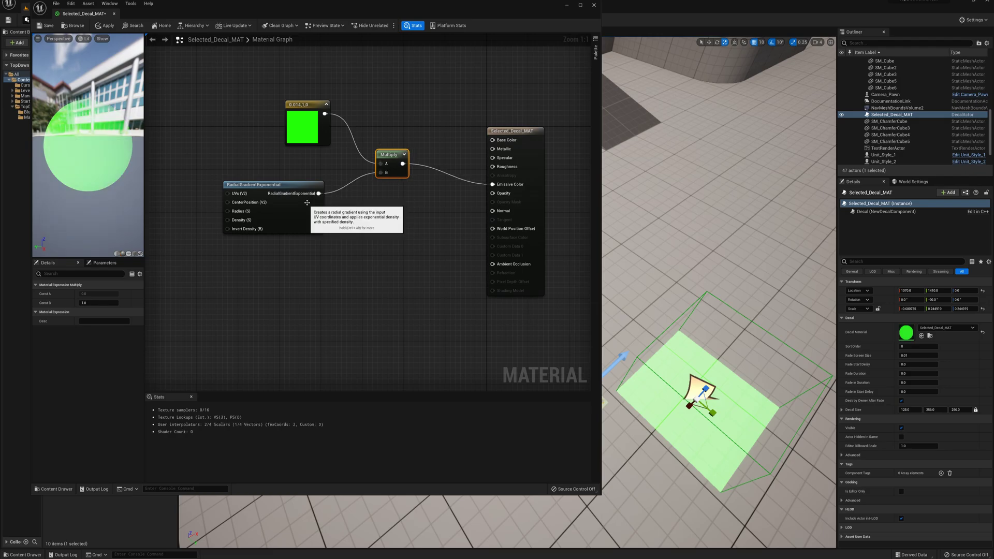
click(103, 25)
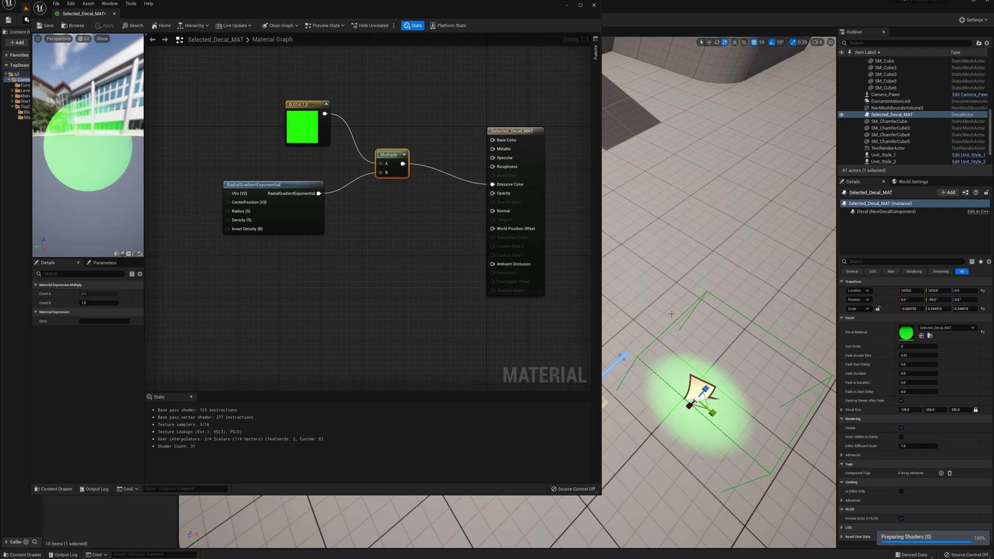
middle_drag(671, 314, 735, 350)
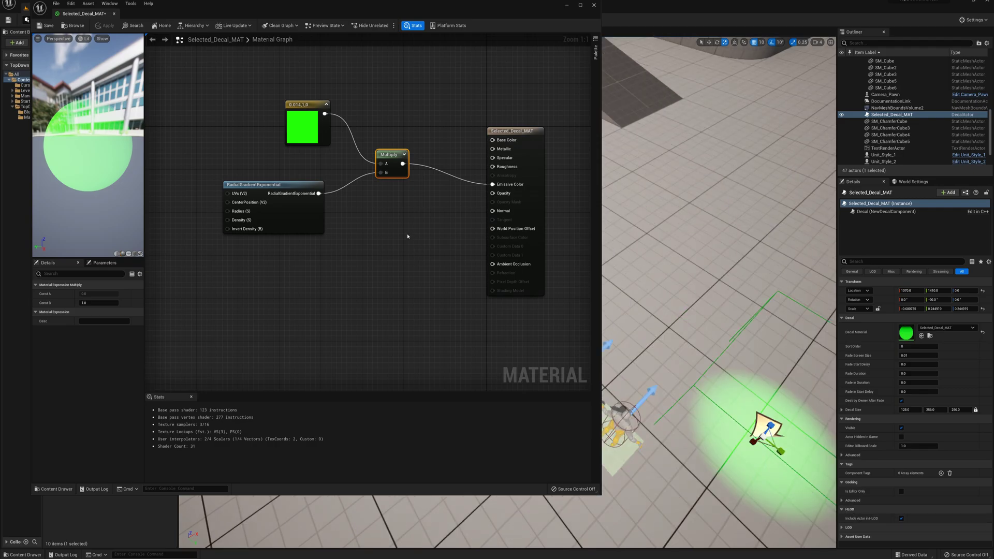
Step: Replace the gradient's link to Multiply with a new Subtract node fed by the gradient
middle_drag(731, 249, 666, 212)
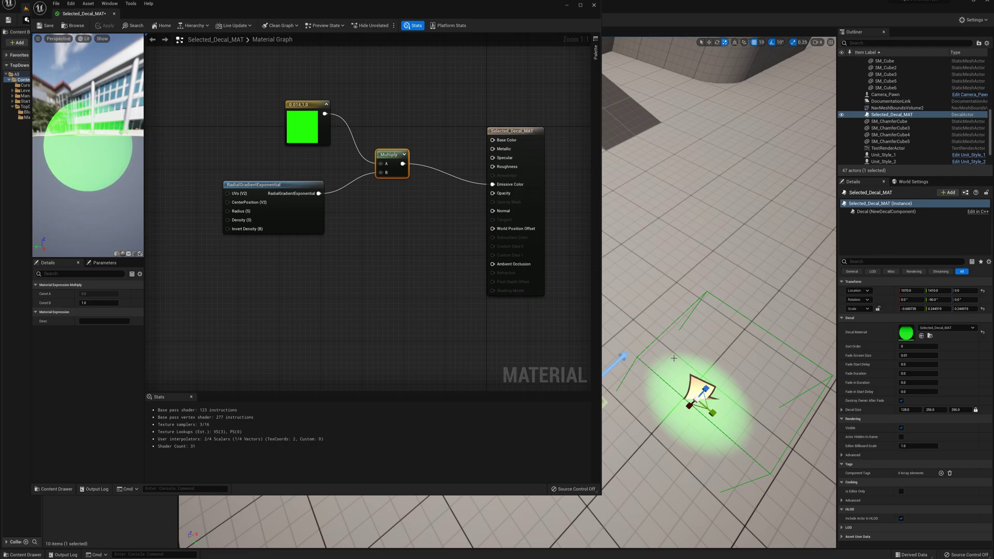
right_drag(303, 204, 340, 212)
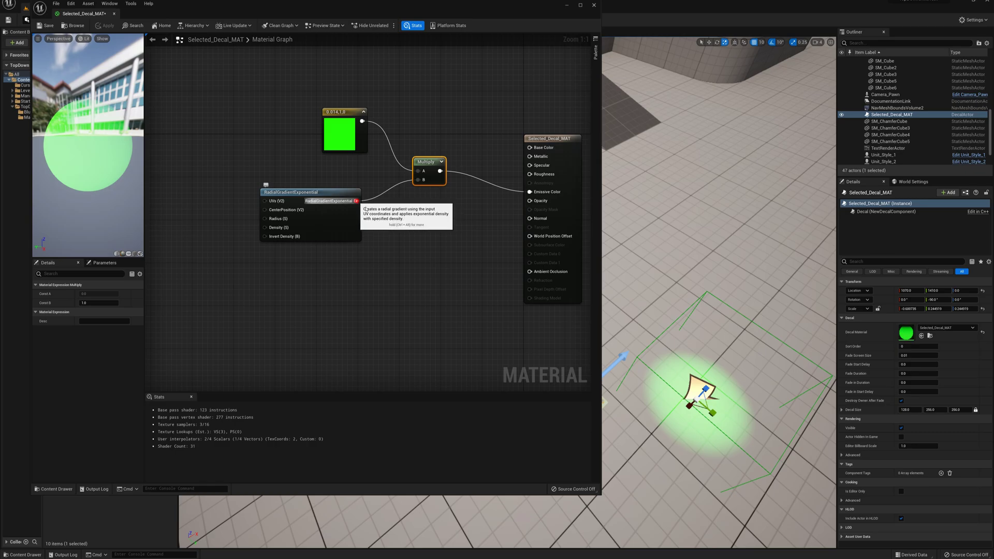
ctrl+drag(357, 201, 379, 210)
click(377, 229)
text(-)
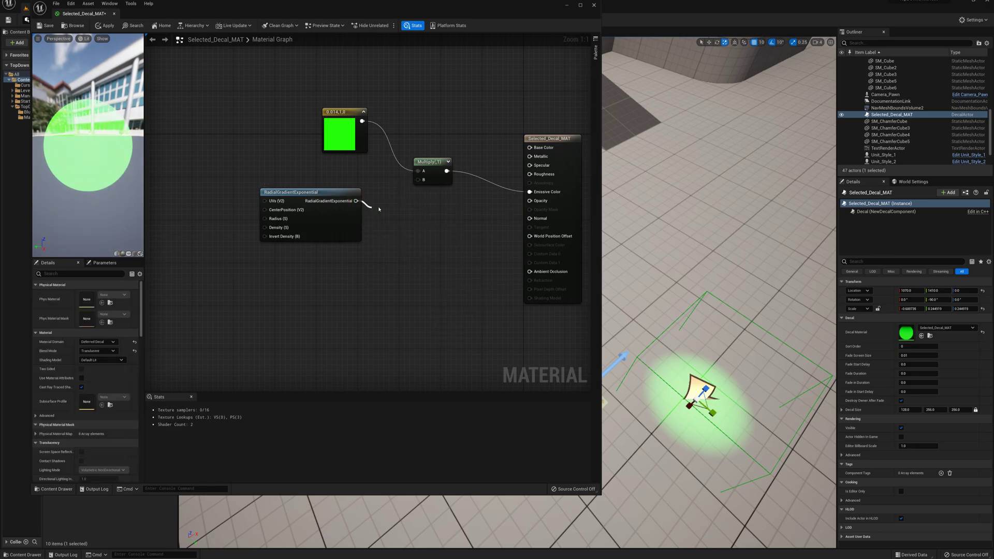
drag(379, 208, 379, 210)
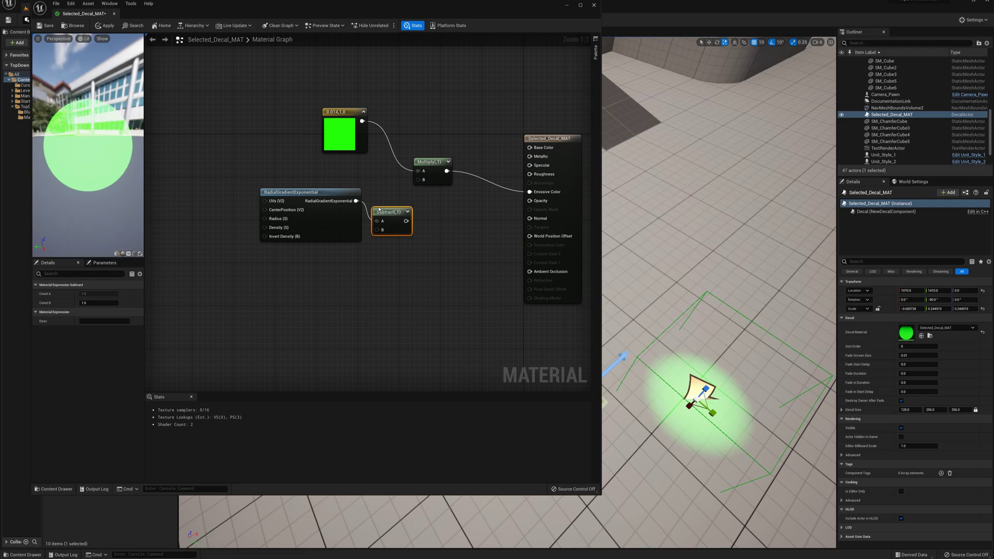
Step: Duplicate the RadialGradientExponential node and place the copy below the original
click(345, 204)
key(ctrl+c)
key(ctrl+v)
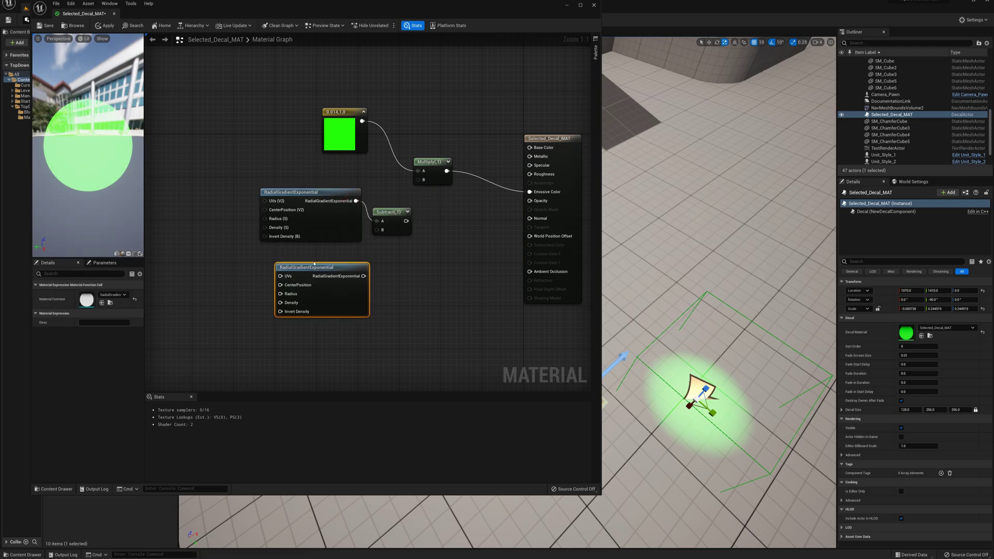
drag(322, 269, 387, 221)
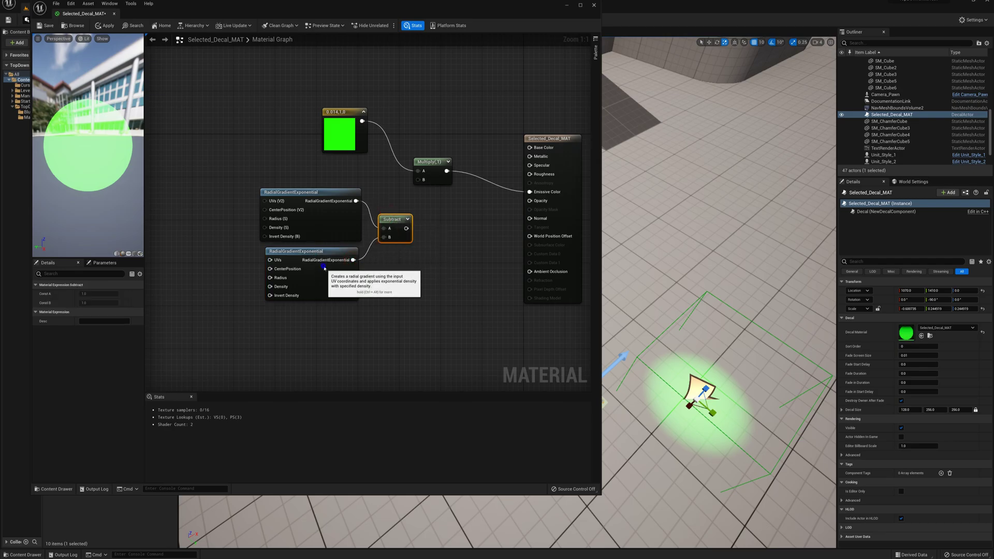
right_drag(324, 267, 385, 285)
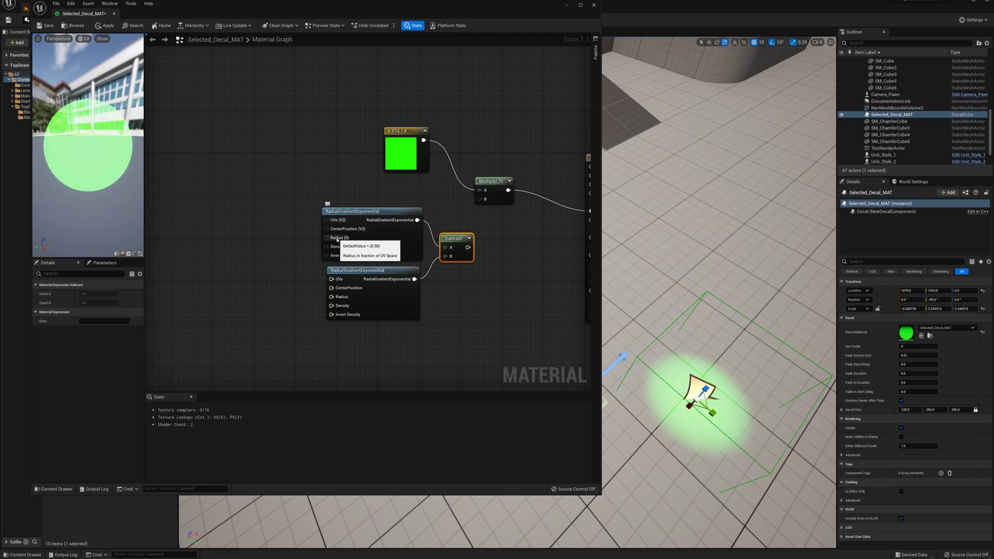
Step: Set the second gradient's Radius with a 0.4 constant and feed Subtract into Multiply's B
click(286, 291)
click(288, 290)
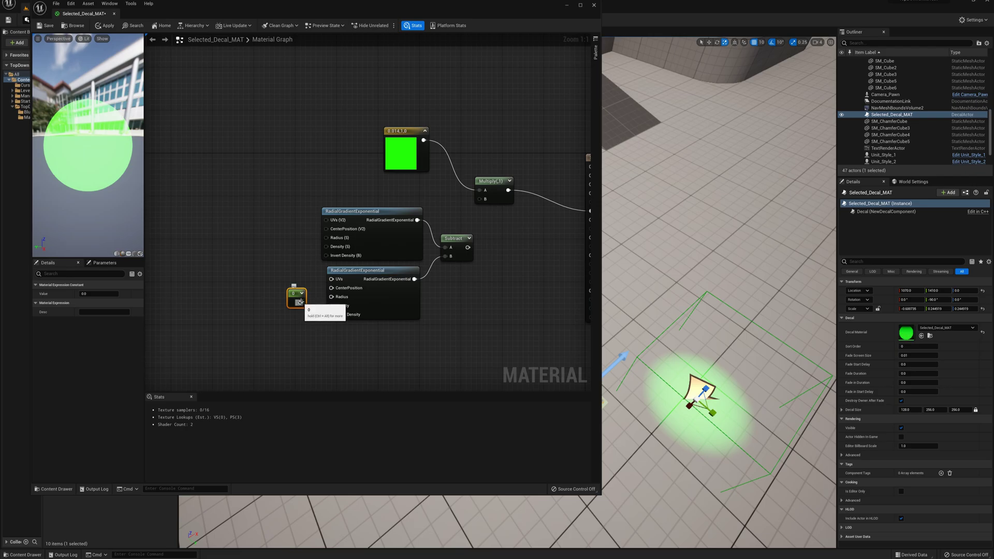
drag(300, 302, 330, 295)
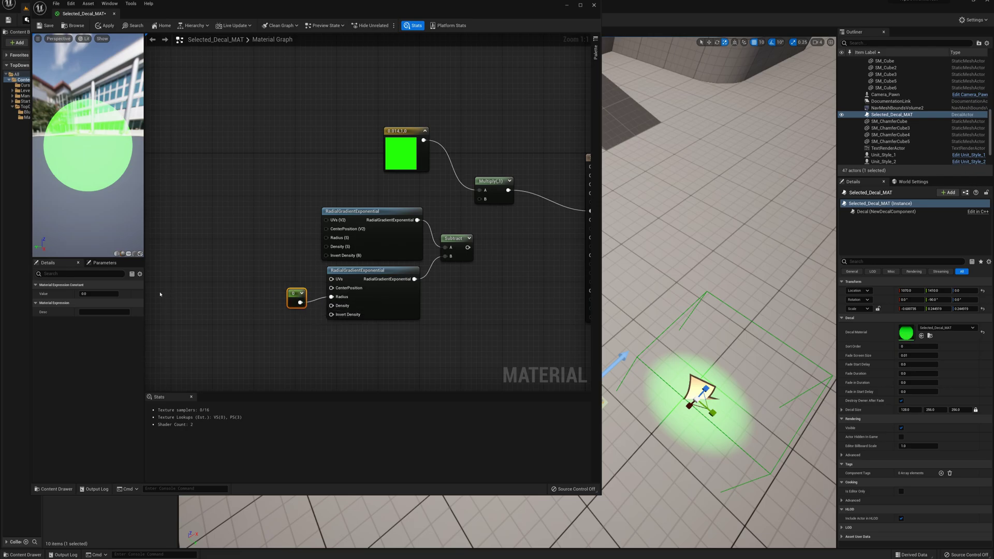
click(112, 293)
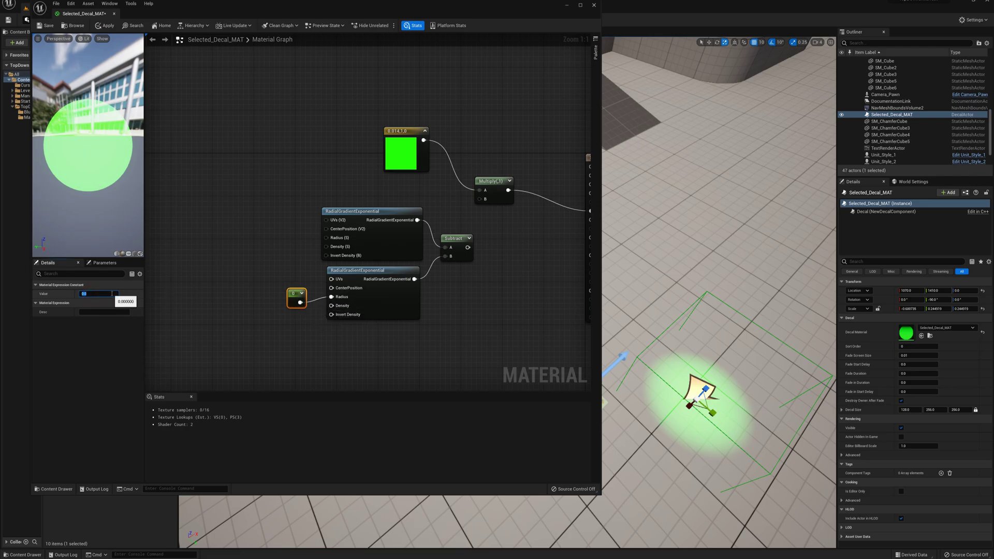
key(Return)
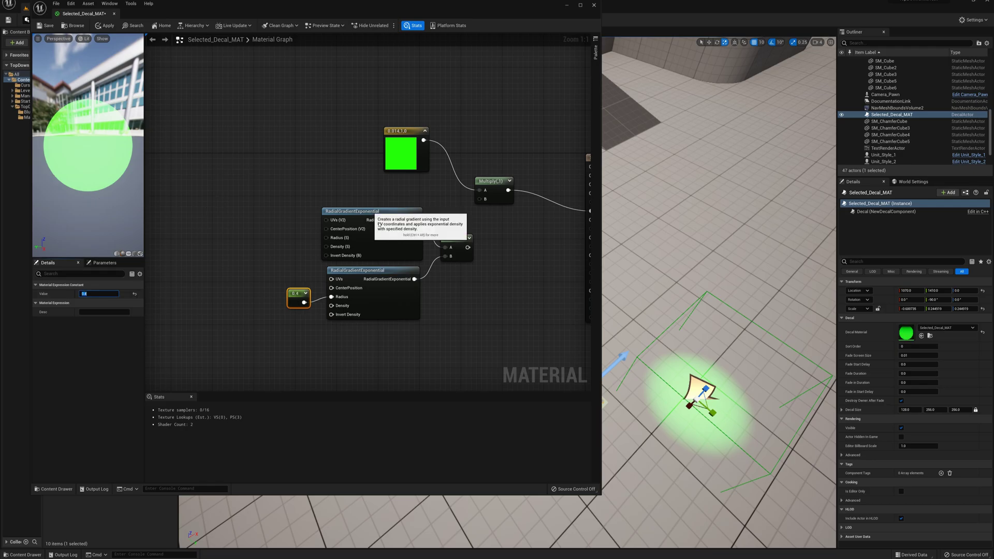
right_drag(446, 234, 366, 267)
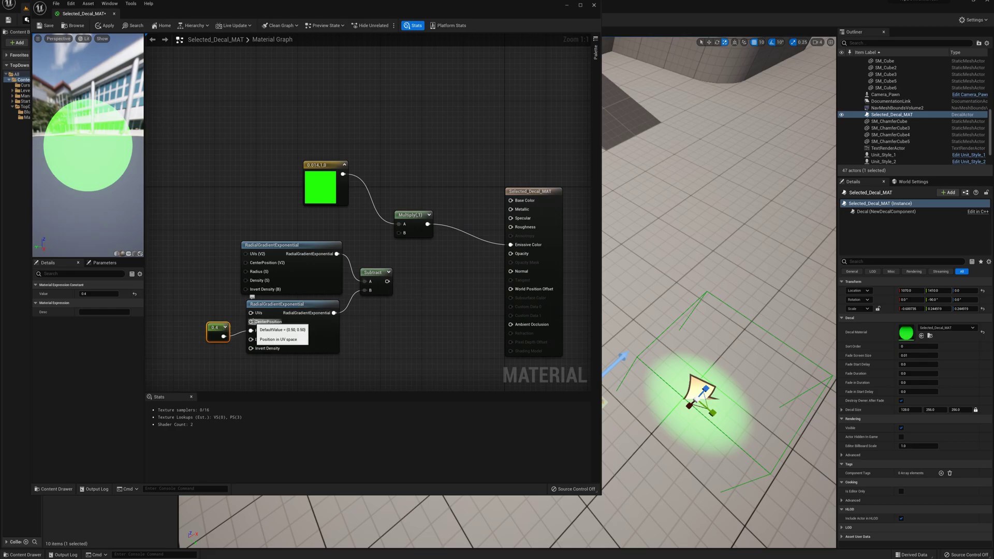
drag(387, 281, 399, 233)
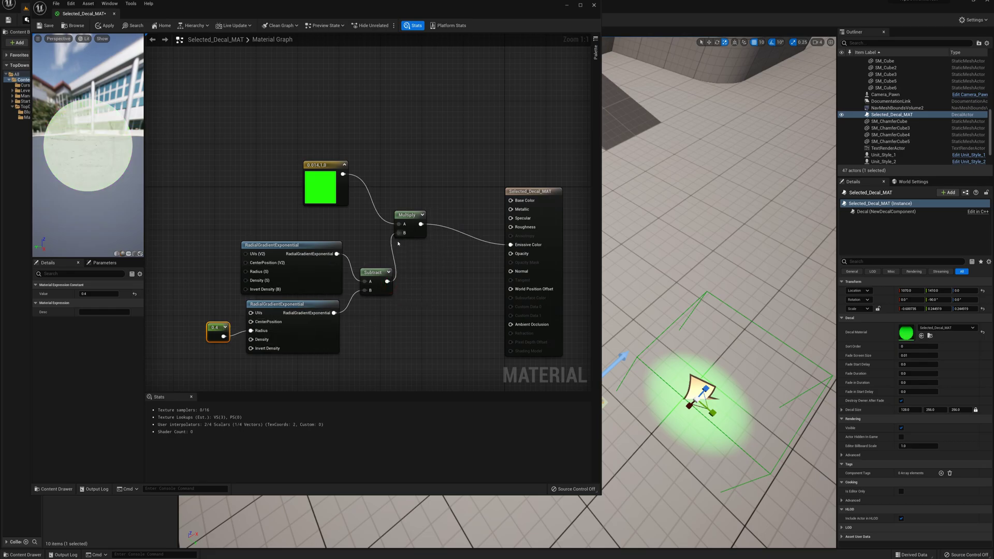
Step: Drive both gradient Density inputs with a constant of 25 and apply to get a thin ring
click(105, 26)
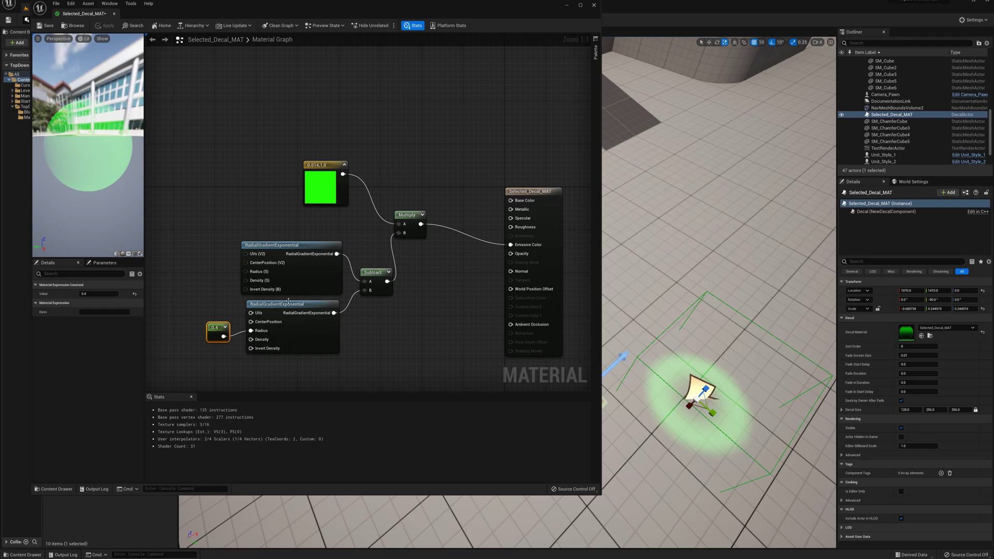
drag(206, 306, 266, 336)
right_drag(203, 284, 340, 264)
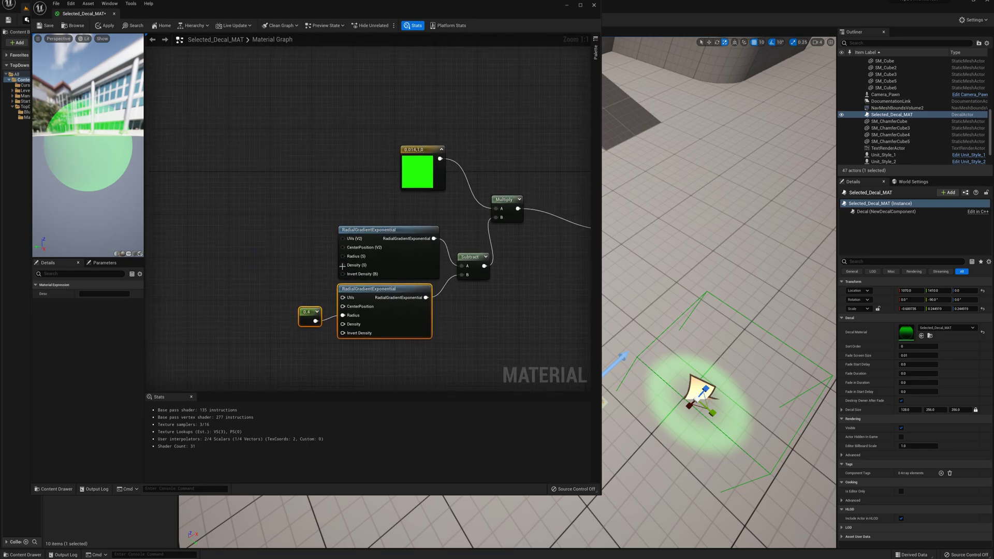
click(288, 262)
drag(301, 275, 342, 265)
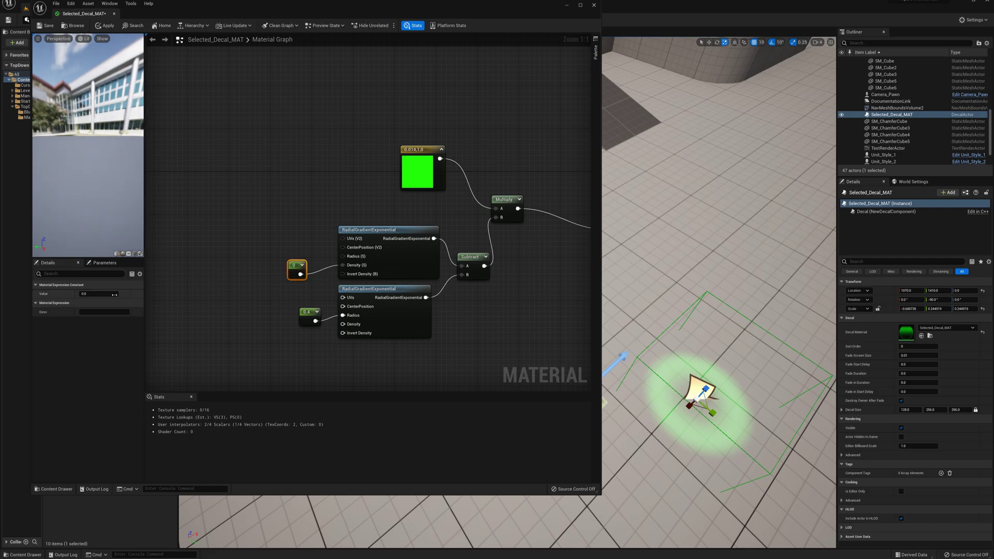
key(Return)
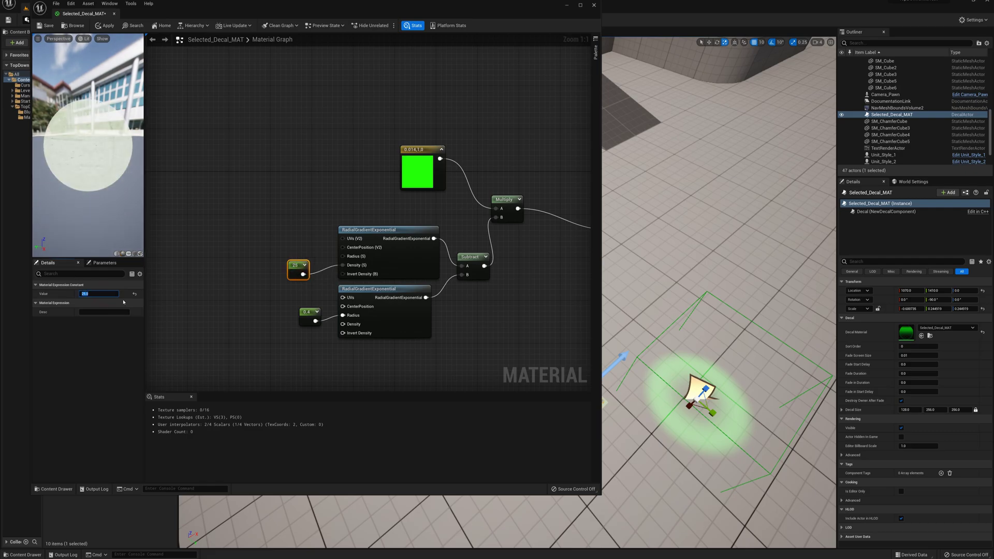
drag(303, 274, 342, 324)
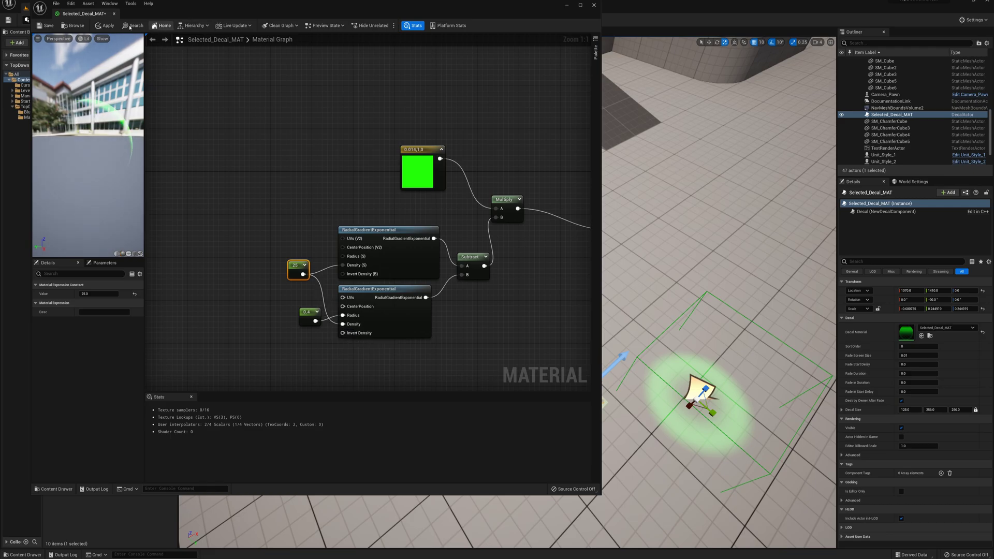
click(106, 25)
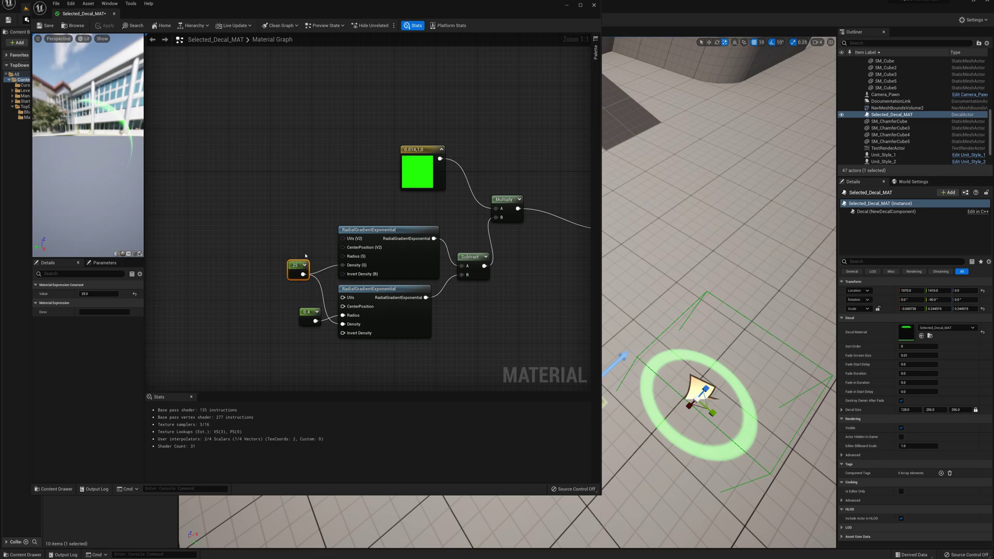
Step: Delete the 25 density constant and add a LinearSine node in its place
key(Delete)
right_drag(291, 252, 359, 245)
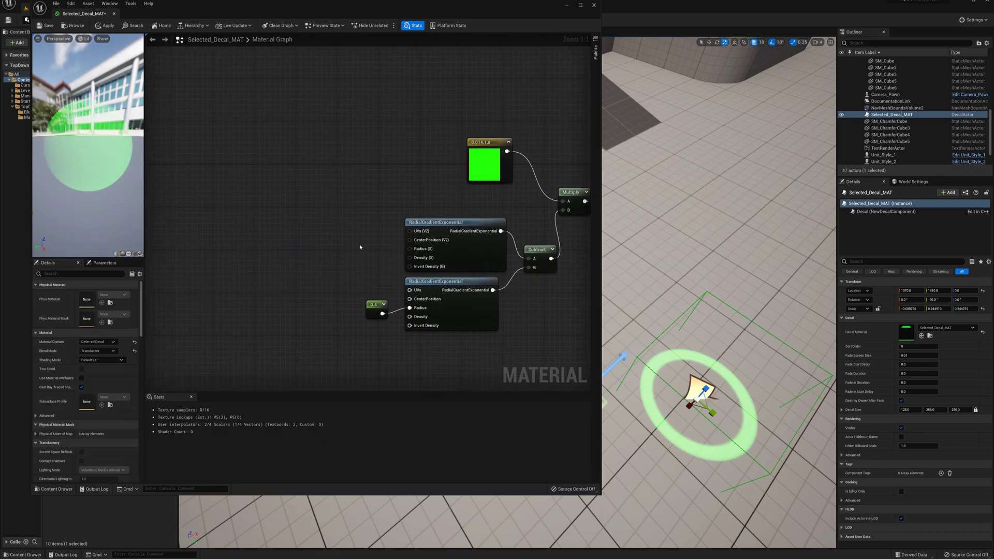
right_click(309, 261)
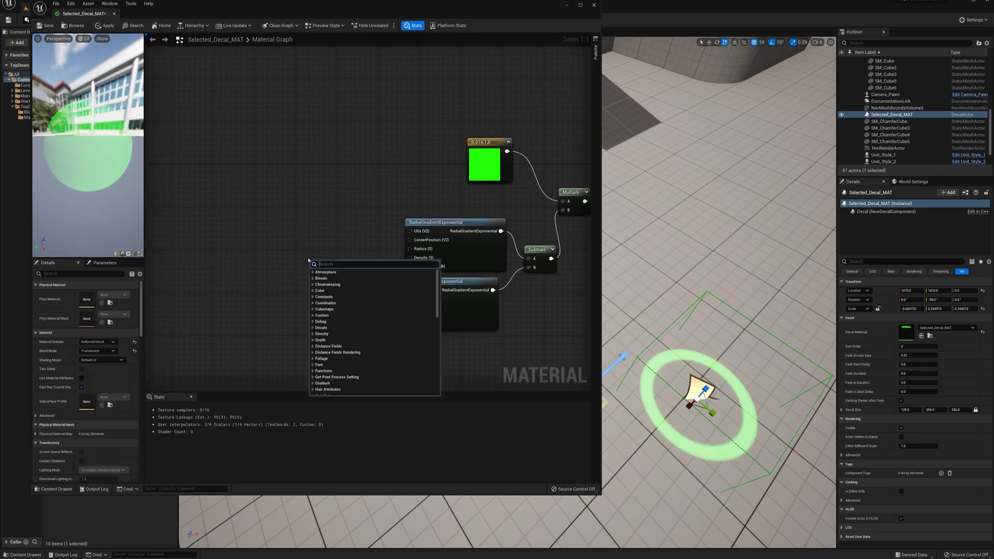
text(linearsine)
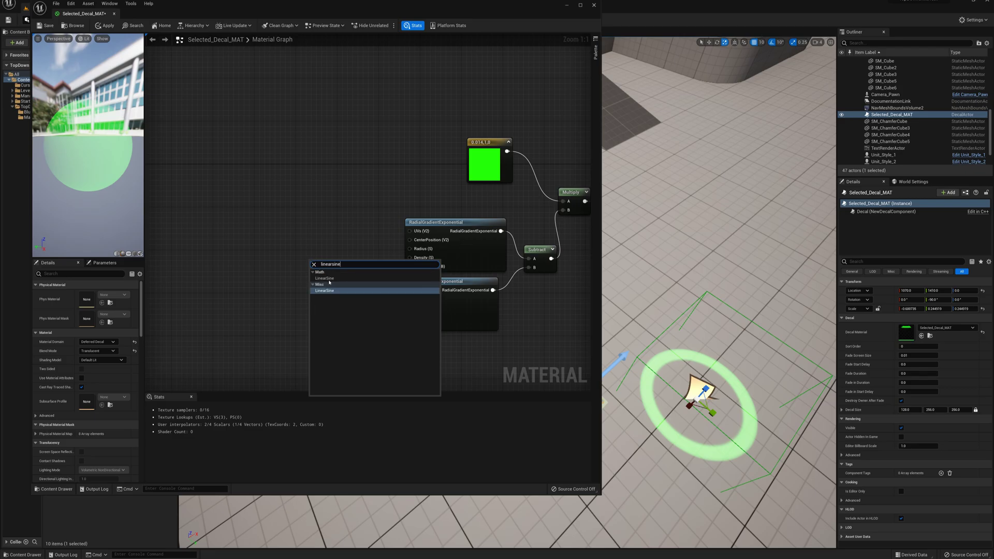
click(324, 290)
drag(347, 263, 303, 243)
right_drag(304, 243, 362, 252)
drag(392, 254, 355, 275)
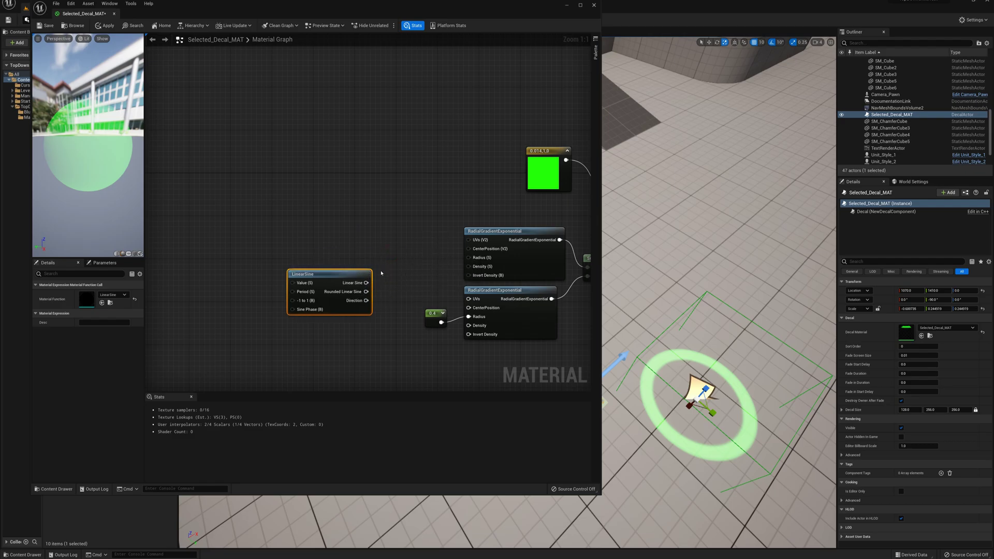
right_drag(321, 249, 348, 255)
Step: Wire a Time node into LinearSine's Value and a constant of 3 into its Period
right_click(273, 251)
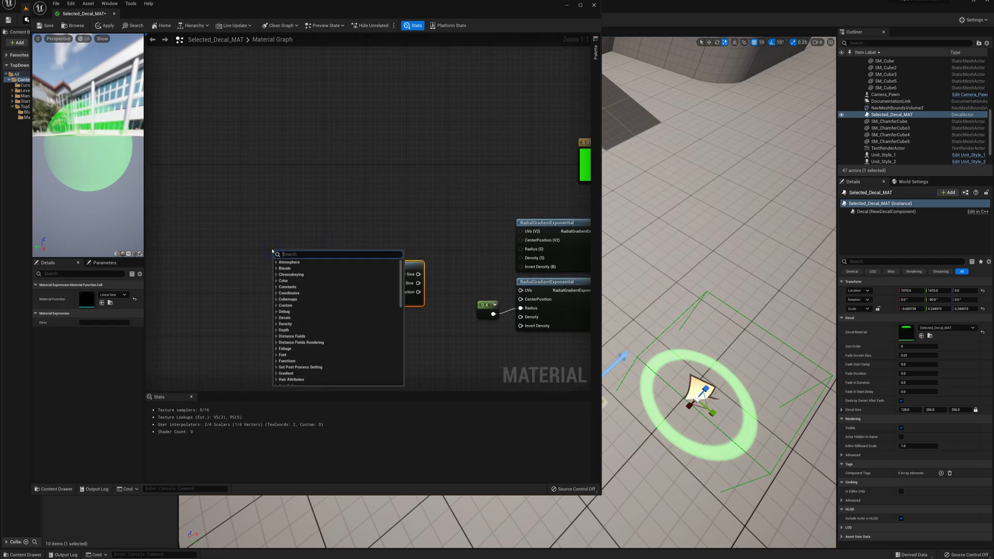
text(time)
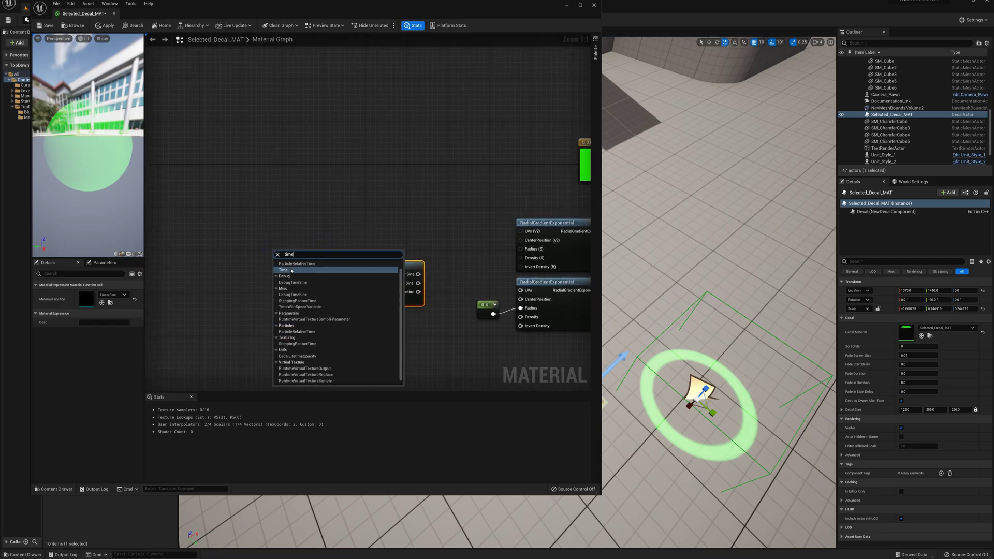
key(Return)
drag(301, 267, 347, 276)
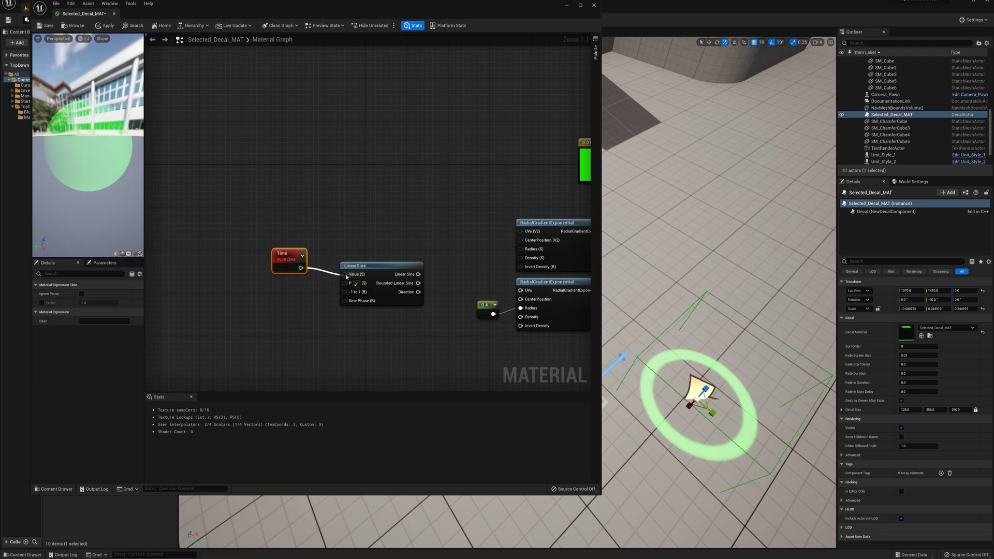
click(295, 290)
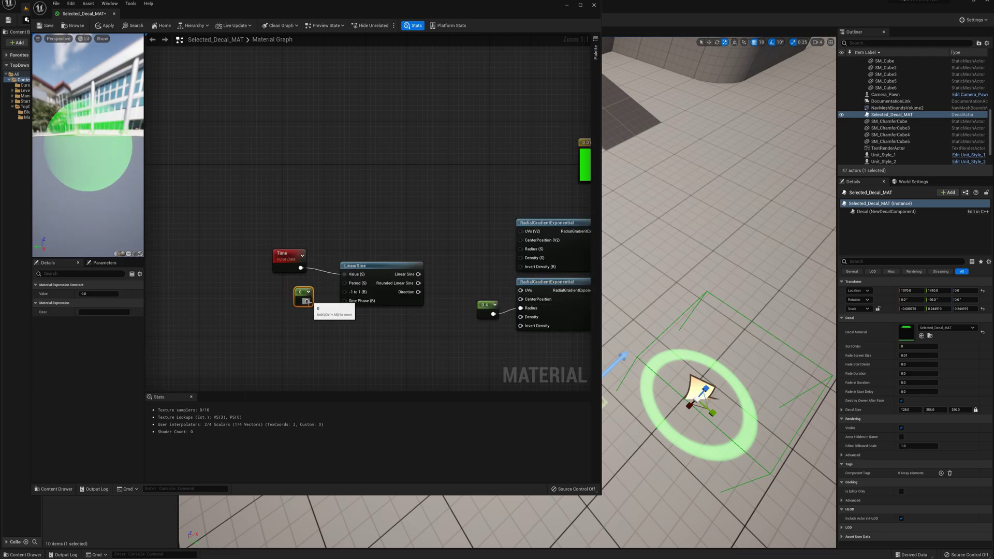
drag(307, 301, 346, 284)
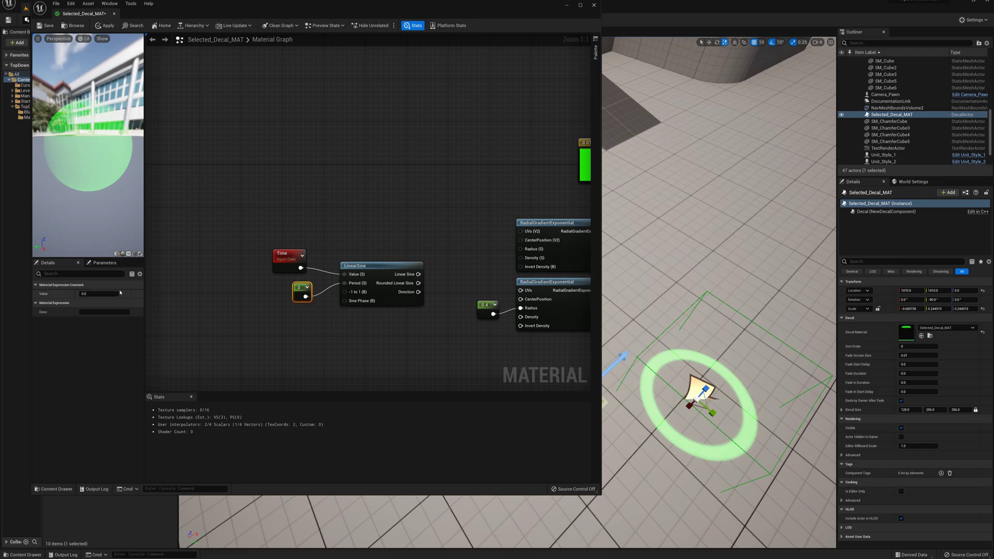
click(100, 295)
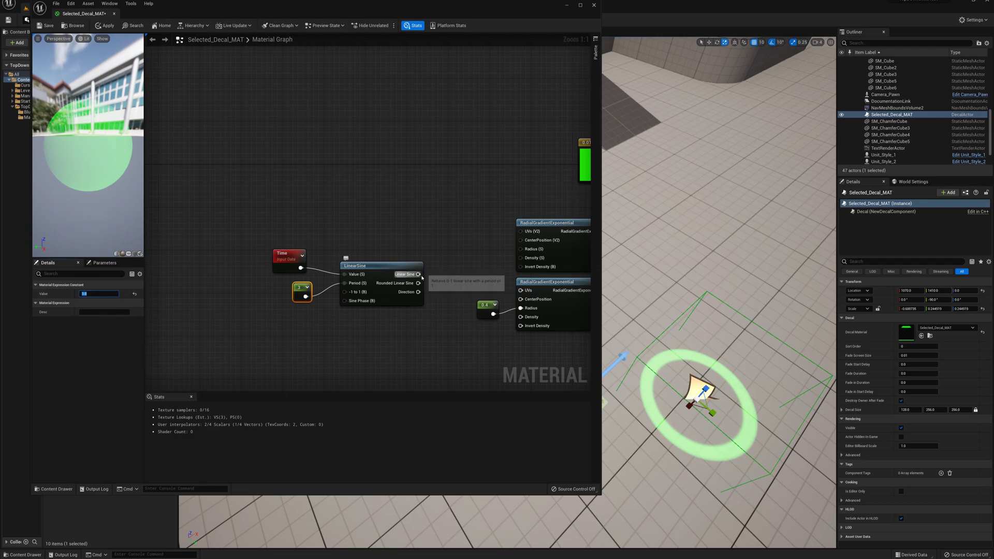
right_drag(435, 266, 377, 260)
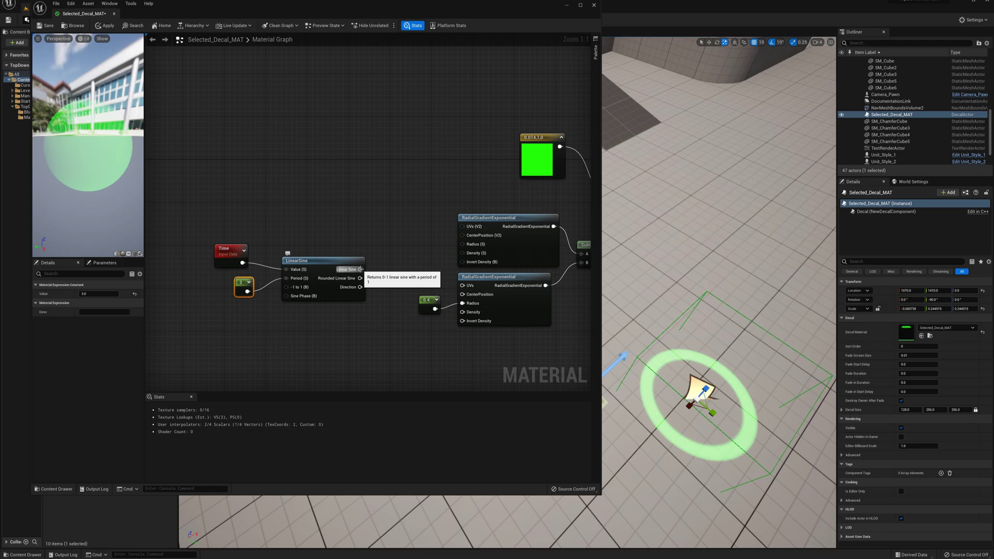
drag(361, 269, 388, 259)
Step: Multiply the sine by 25 into both gradient densities, apply, and close the material editor
text(multiply)
key(Return)
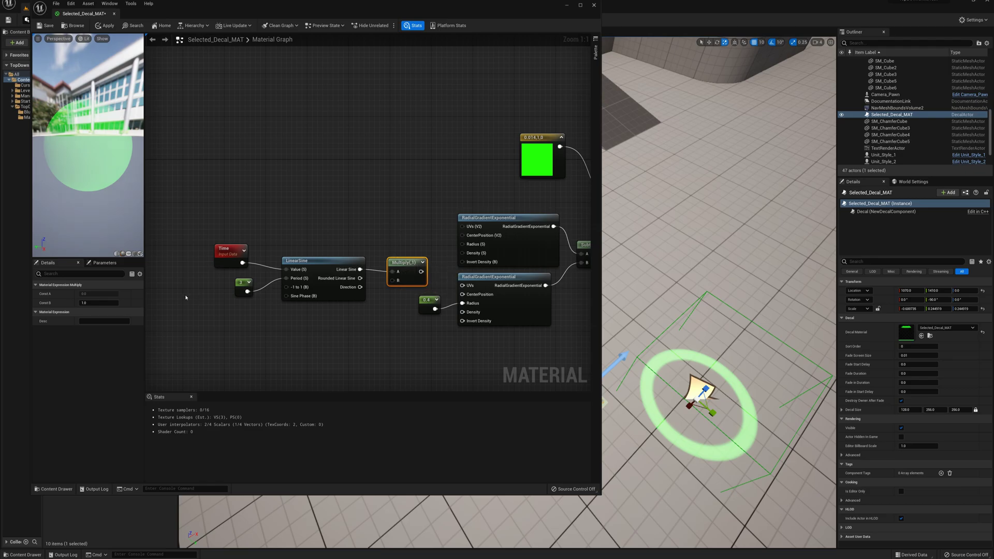
click(115, 303)
text(25)
key(Return)
drag(424, 272, 462, 311)
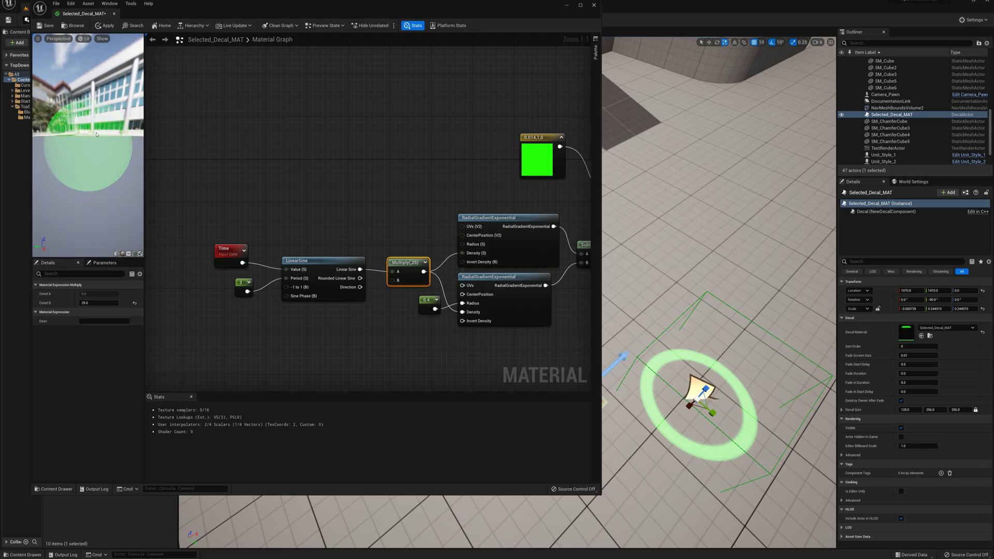
click(104, 25)
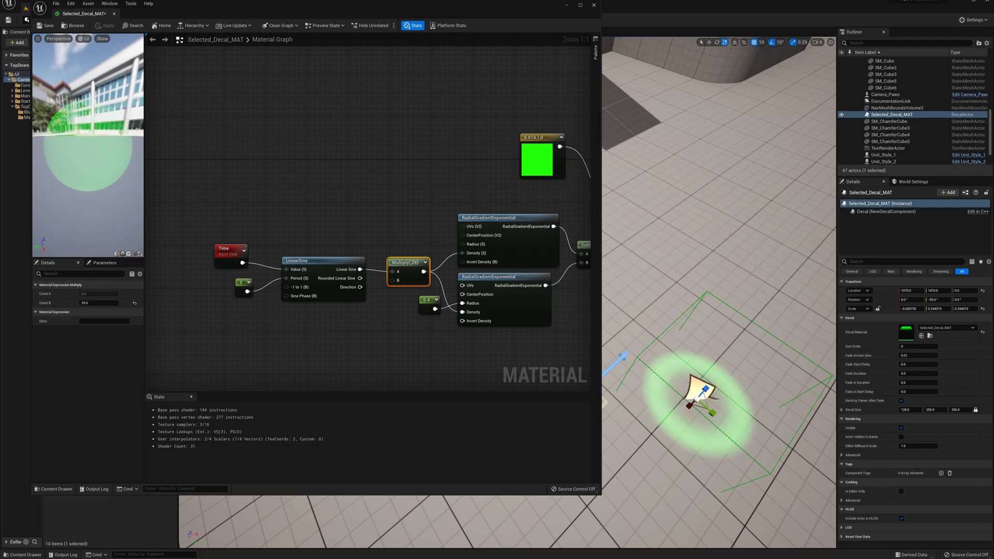
click(113, 14)
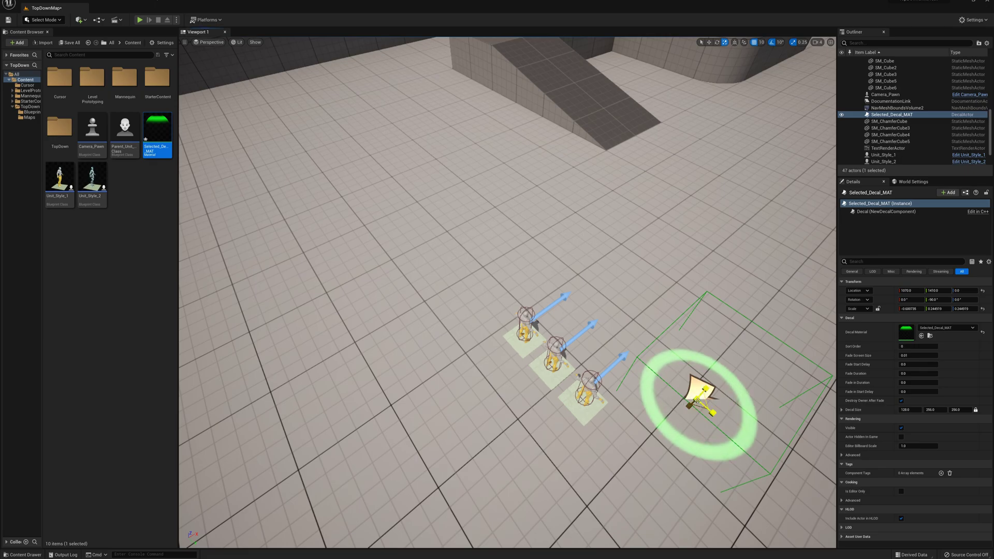
Step: Delete the test decal and give Parent_Unit_Class's SelectionDecal the Selected_Decal_MAT material, then compile
key(Delete)
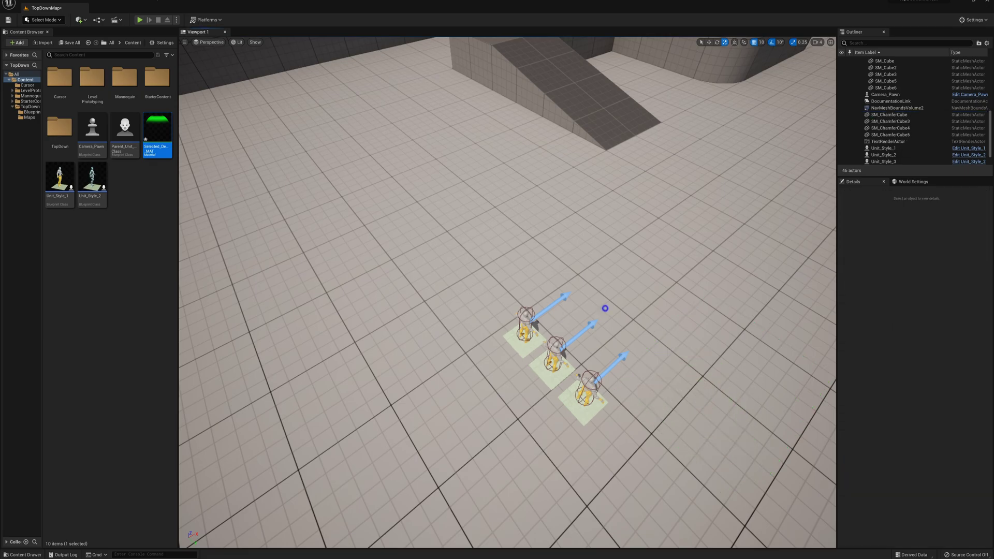
right_drag(604, 308, 668, 331)
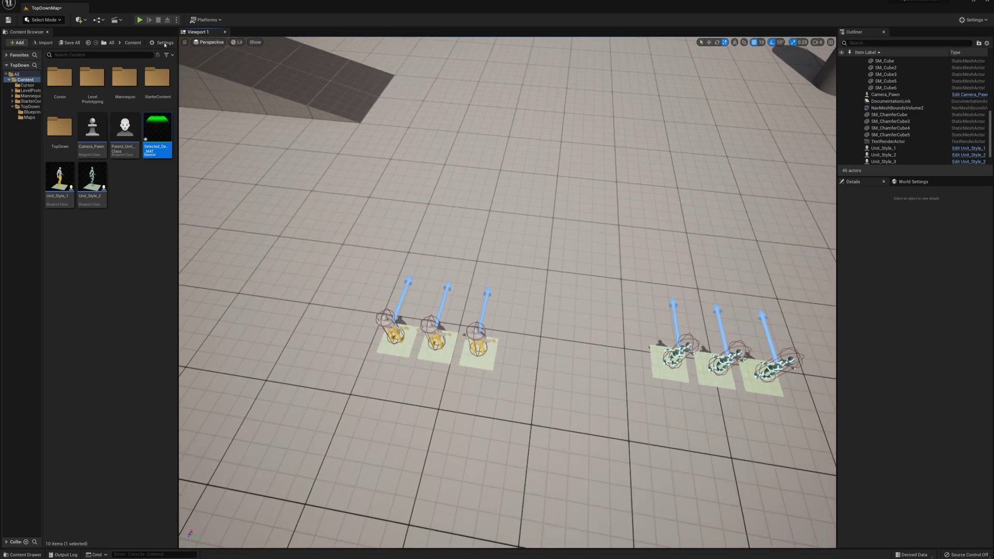
double_click(124, 136)
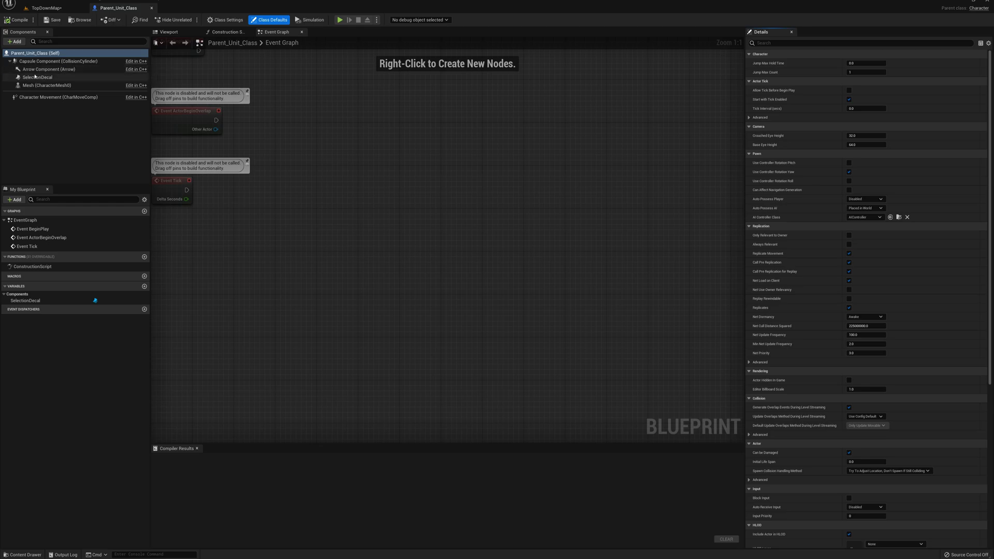
click(42, 77)
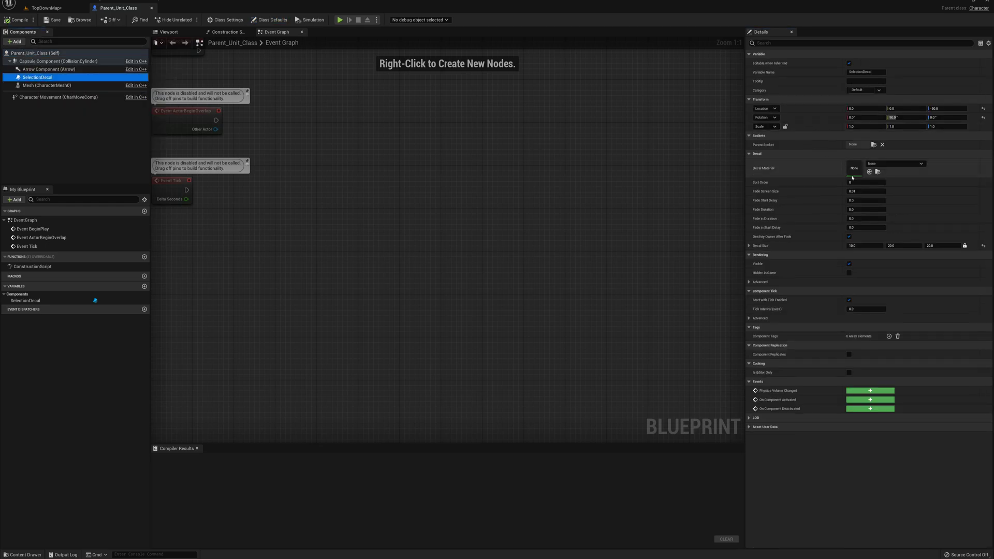
click(886, 164)
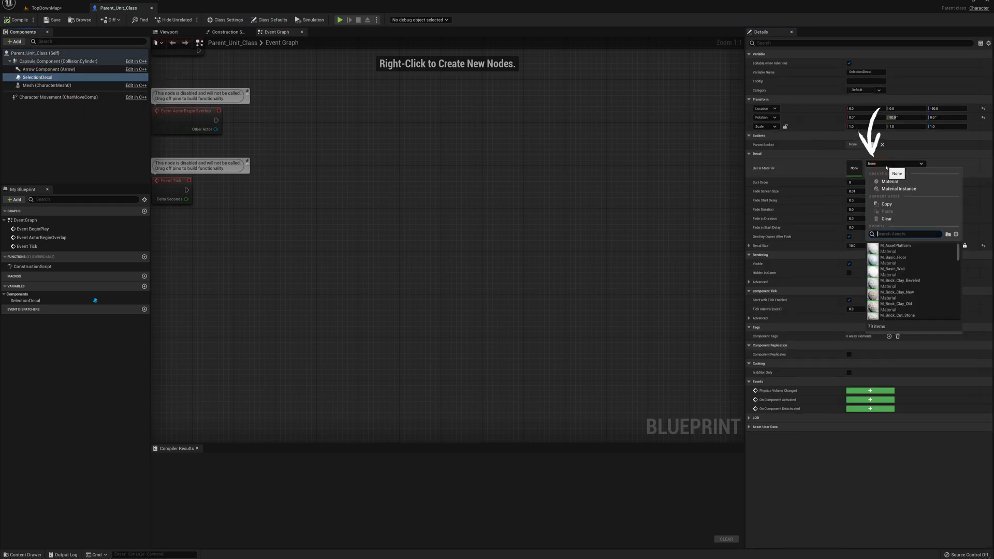
text(sele)
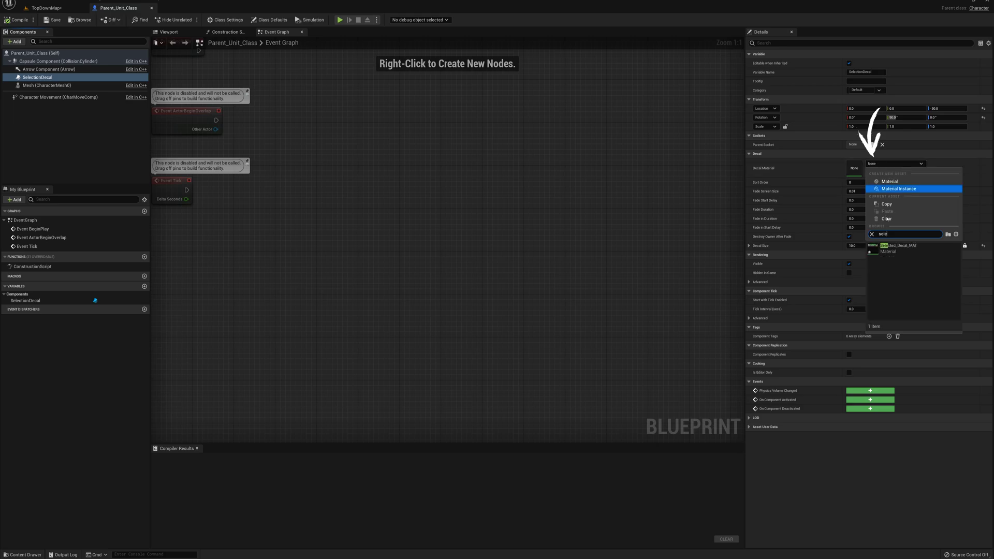
click(899, 248)
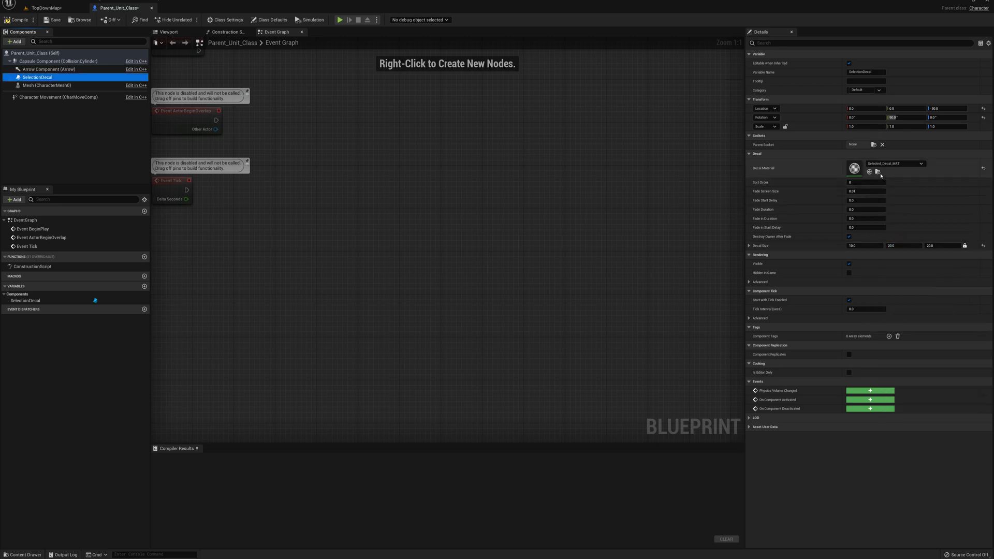
click(20, 20)
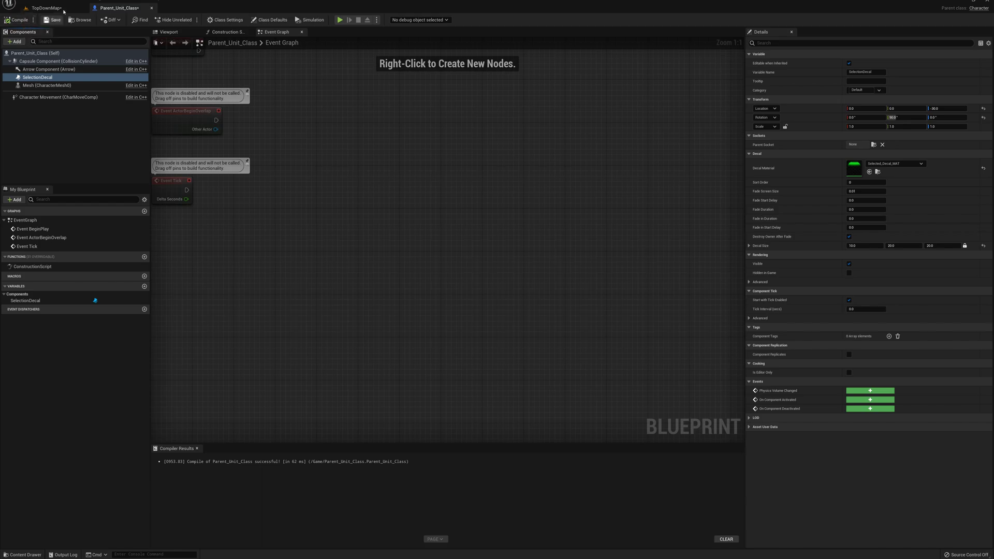
click(46, 8)
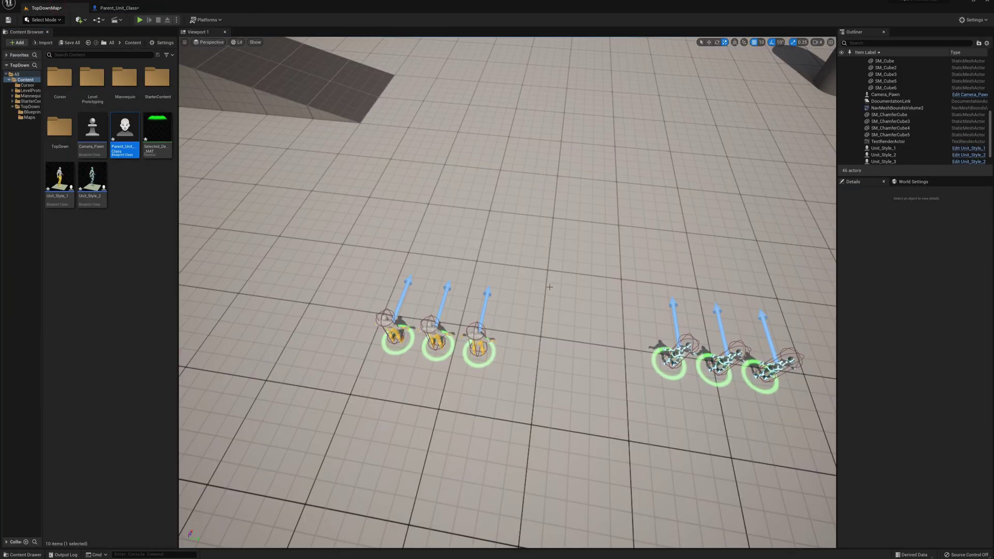
Step: Uncheck Visible on Parent_Unit_Class's SelectionDecal, recompile, and confirm the rings vanish in TopDownMap
drag(549, 287, 542, 286)
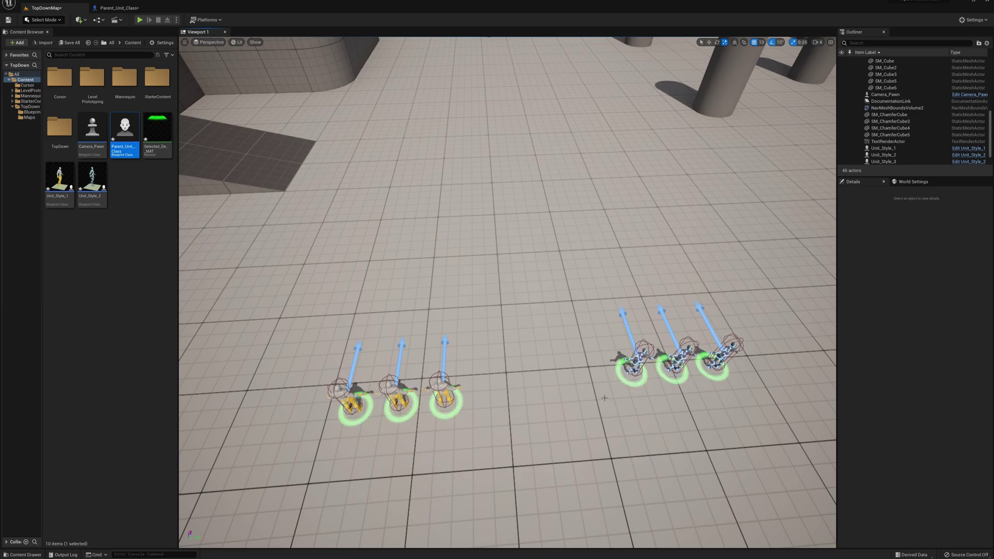
click(126, 11)
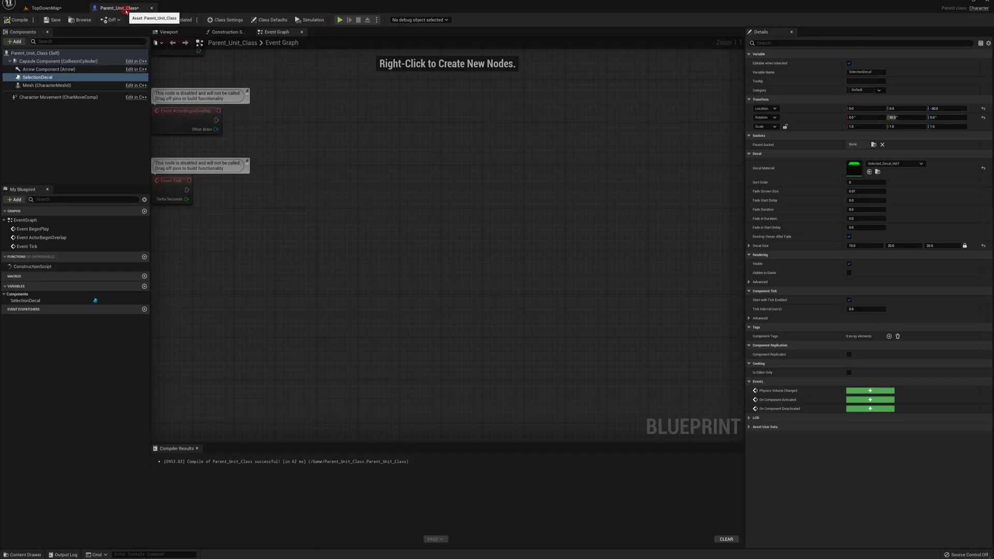
click(802, 42)
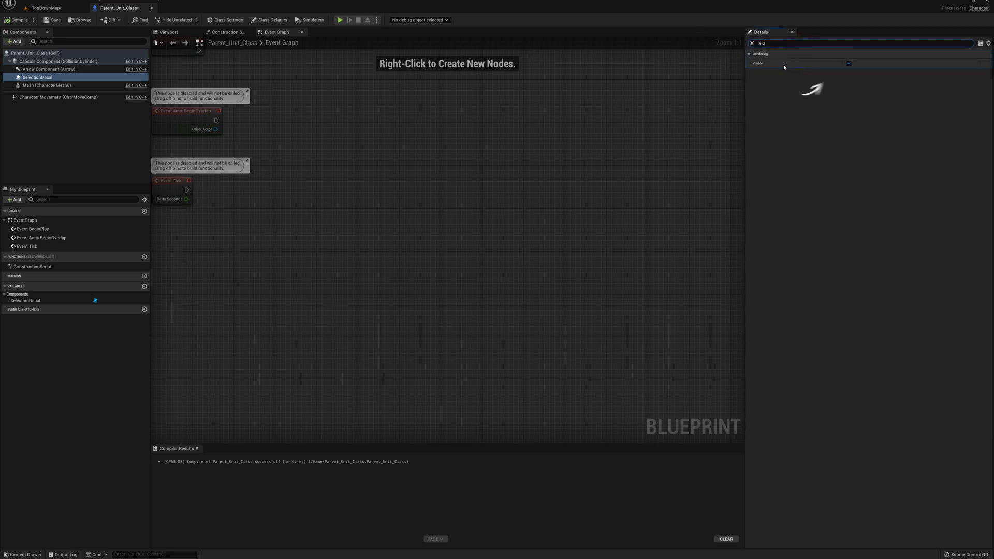
click(849, 64)
click(17, 19)
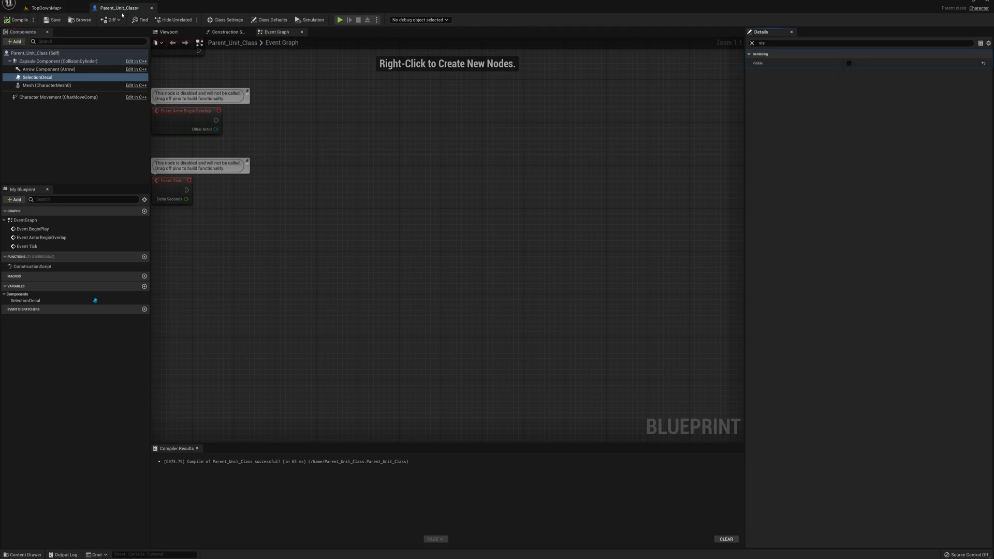
click(52, 8)
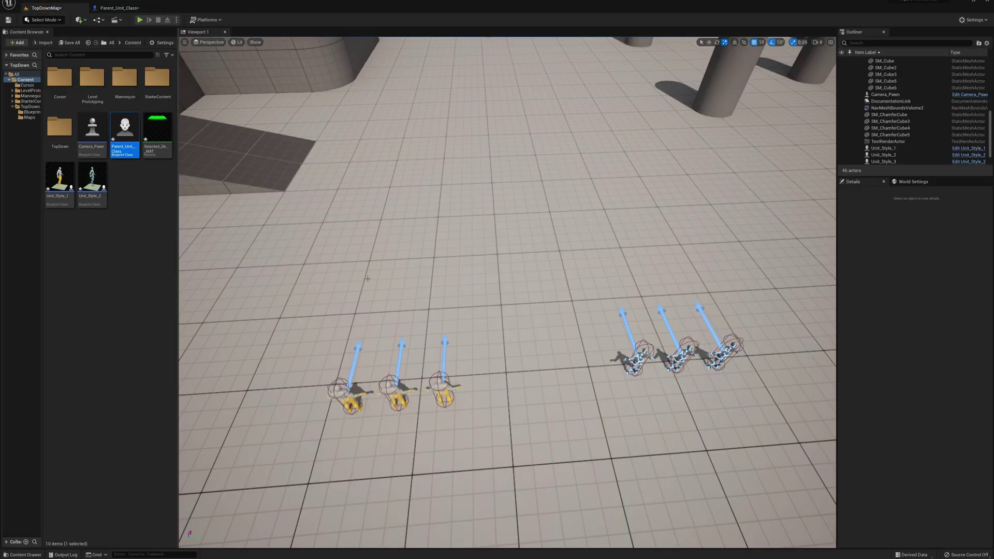
scroll(436, 349, up, 3)
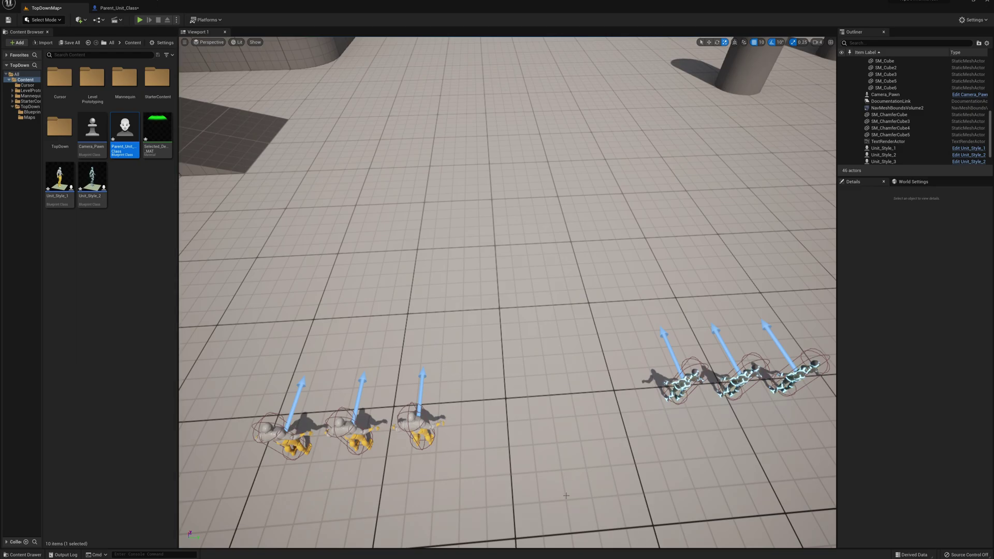
scroll(638, 406, down, 3)
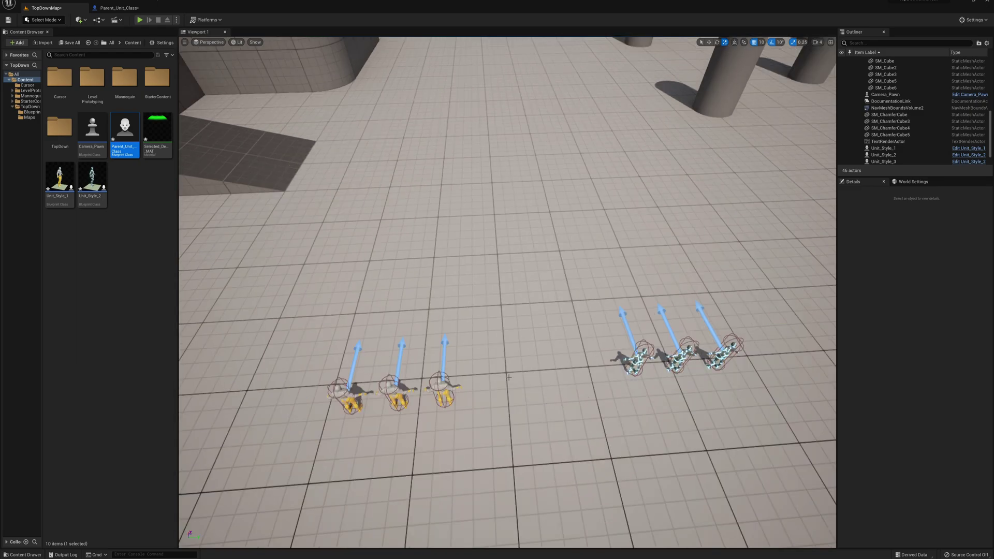
Step: Set Unit_Style_1's Mesh Anim Class to ThirdPerson_AnimBP, then compile and save it
click(119, 8)
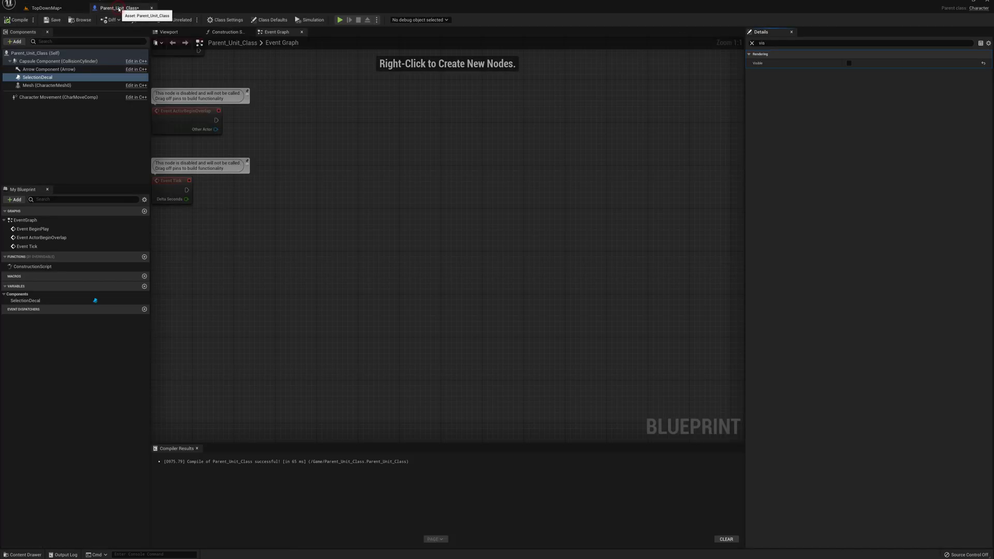
click(65, 9)
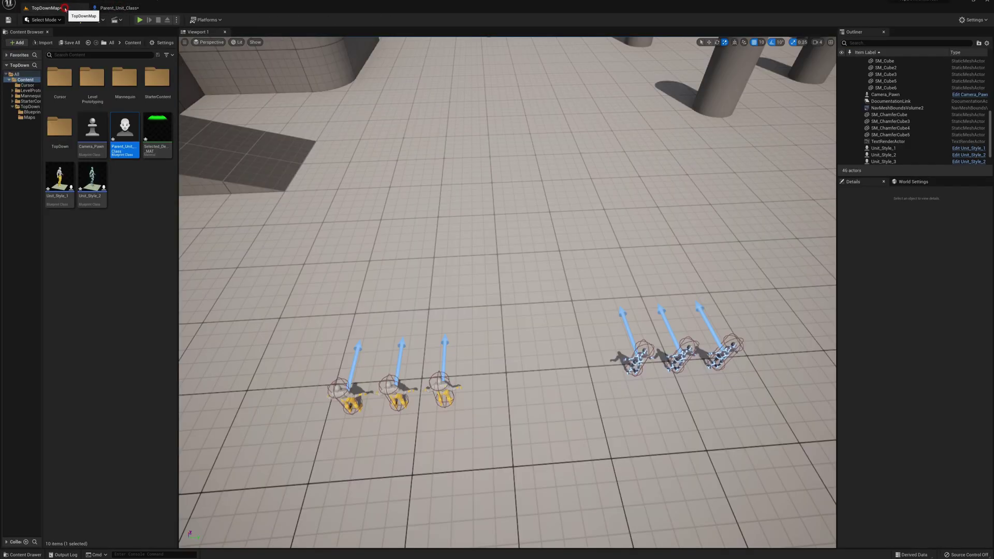
double_click(60, 181)
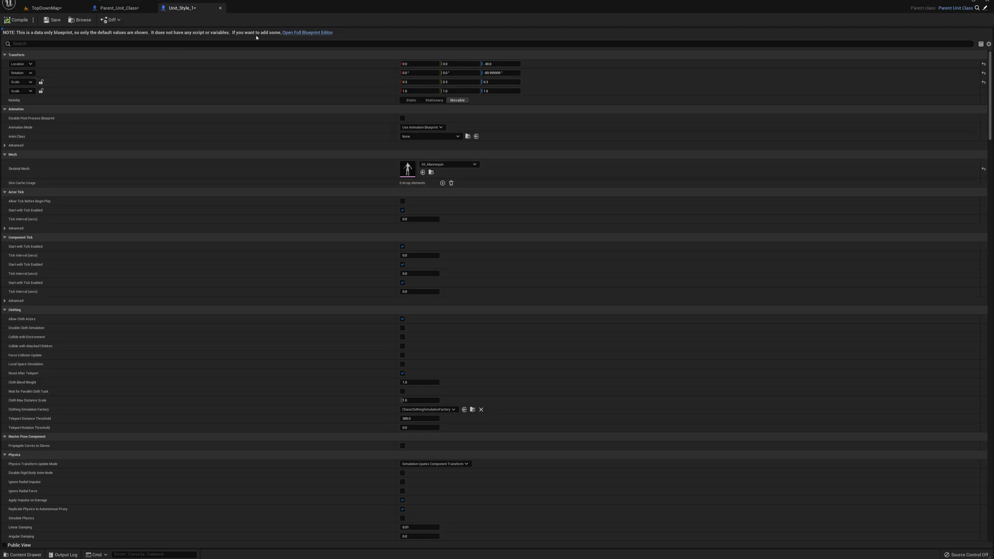
click(303, 32)
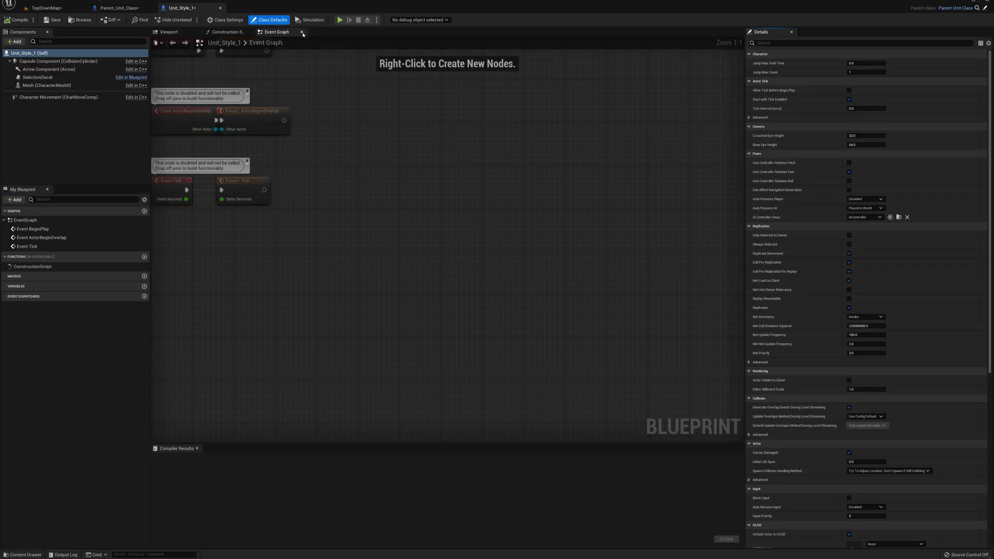
click(46, 85)
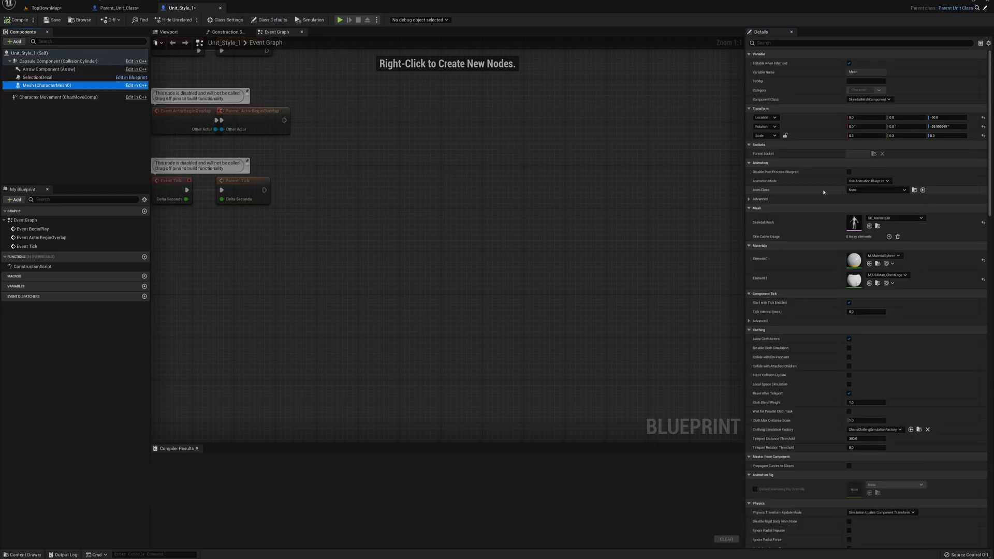
click(858, 191)
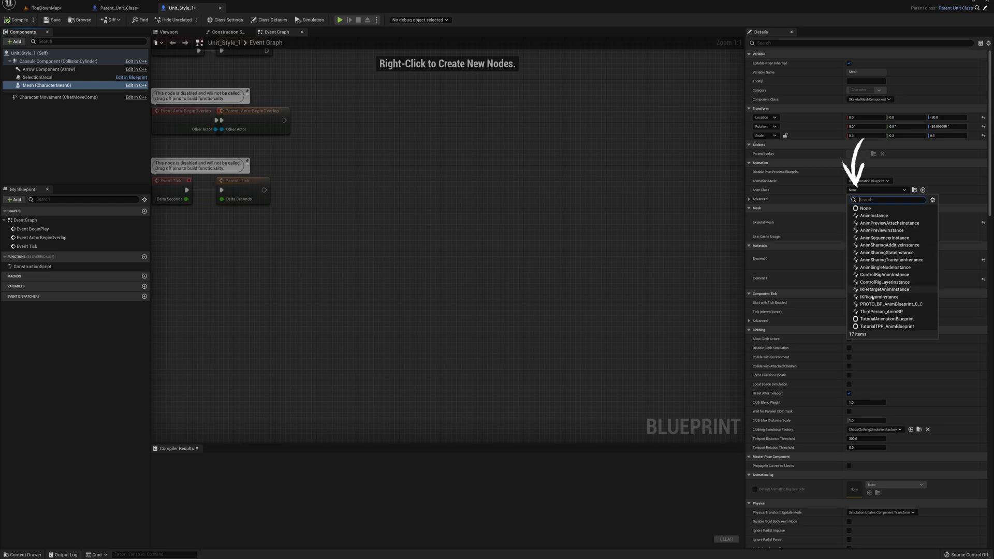
click(875, 312)
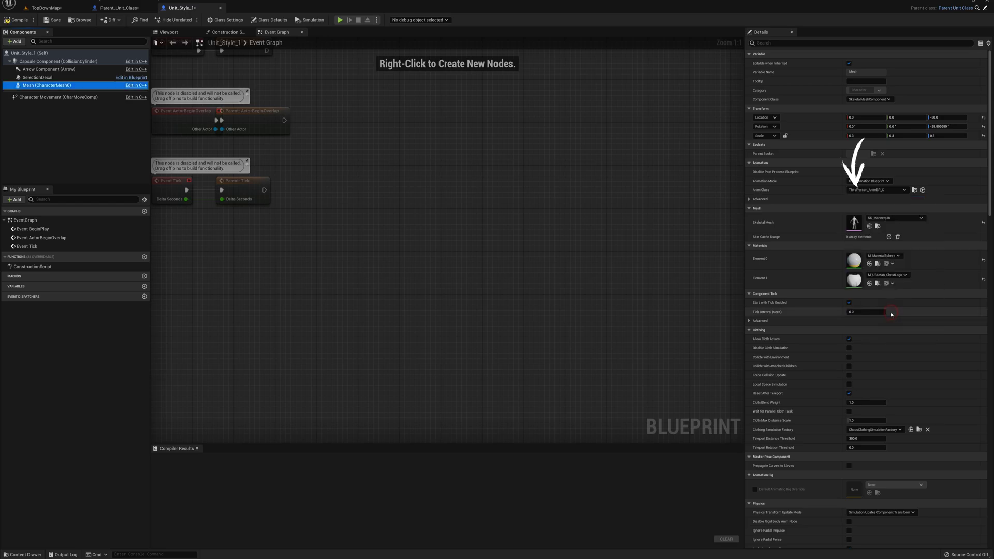
click(17, 20)
click(55, 21)
click(220, 8)
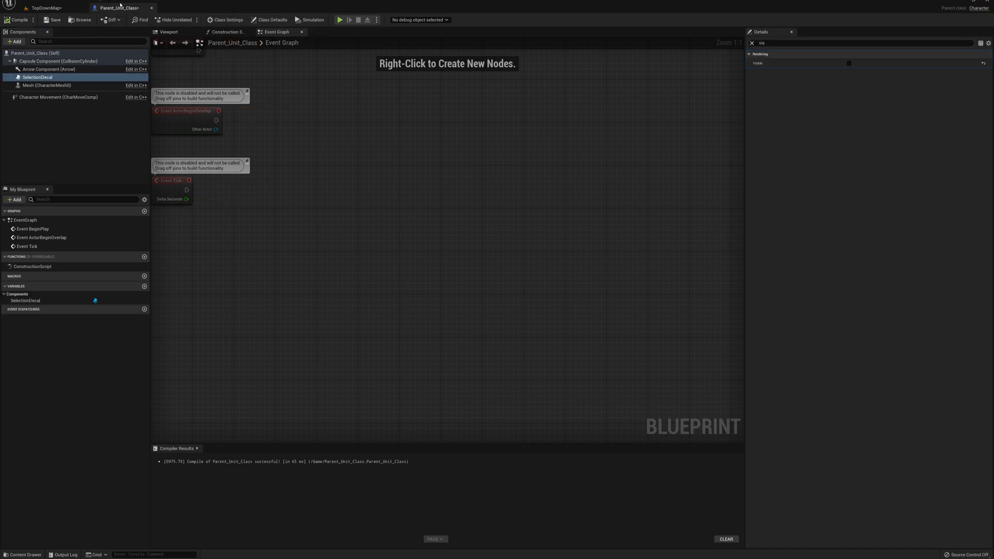
Step: Set Unit_Style_2's Mesh Anim Class to ThirdPerson_AnimBP and compile it
click(68, 7)
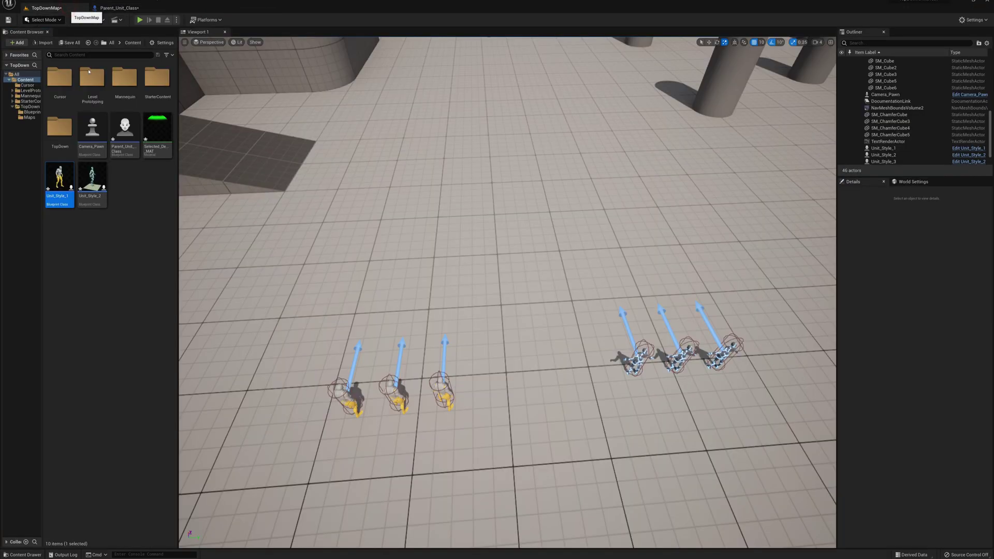
double_click(96, 179)
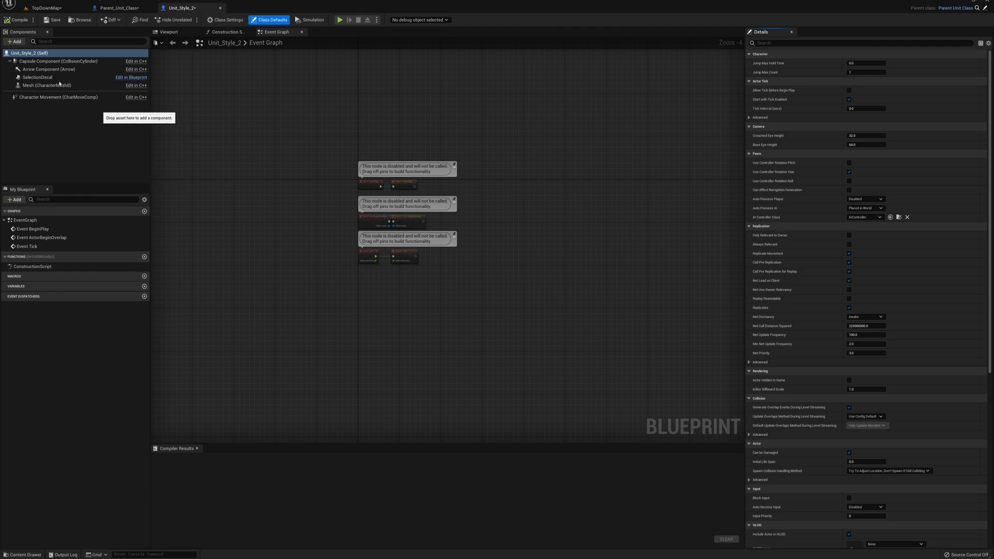
click(36, 85)
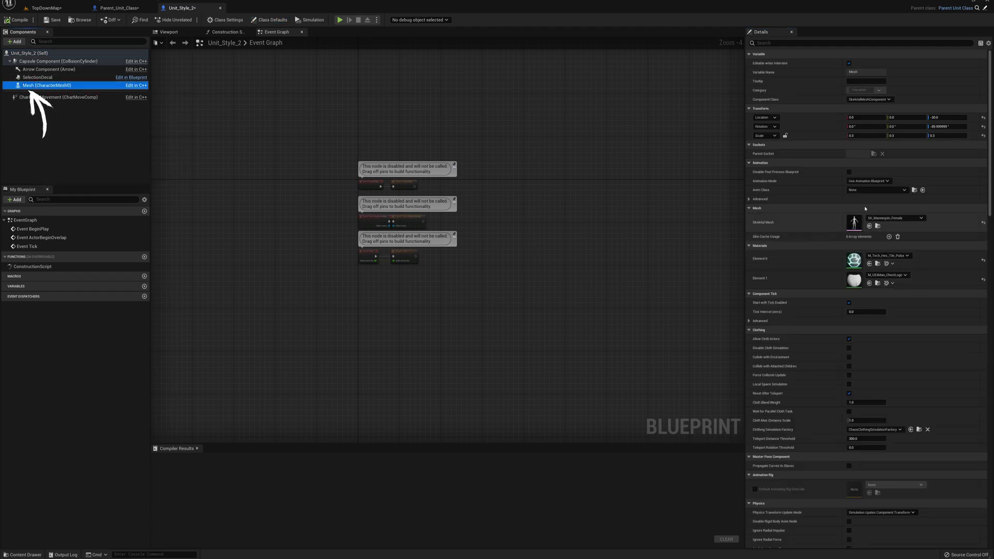
click(875, 190)
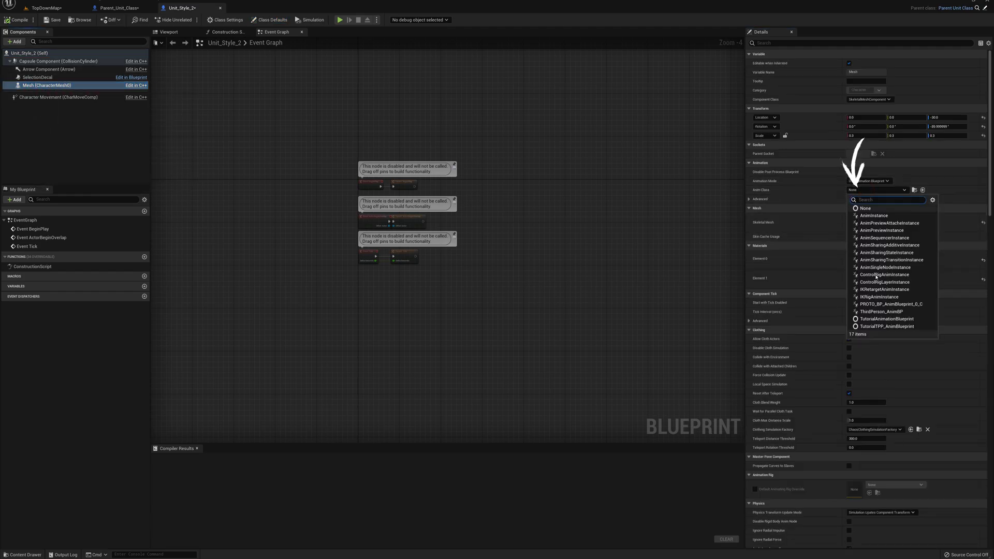
click(874, 311)
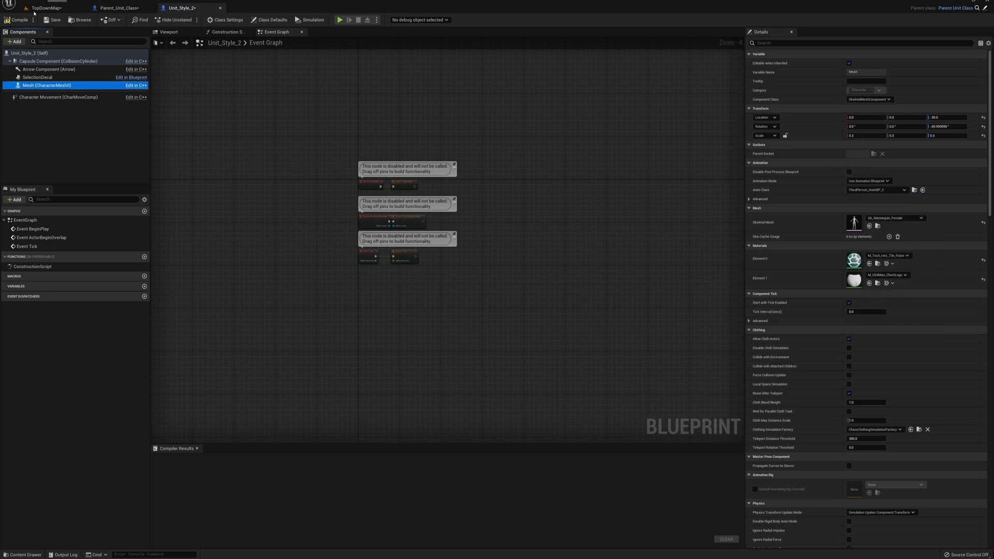
click(18, 21)
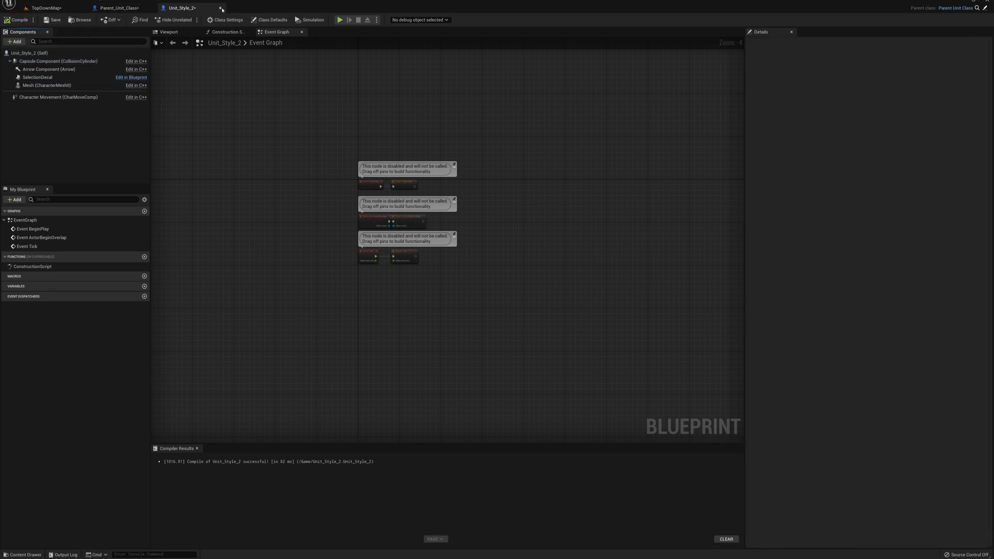
click(220, 7)
Step: Zoom toward the units in TopDownMap and start a Play In Editor session
click(46, 8)
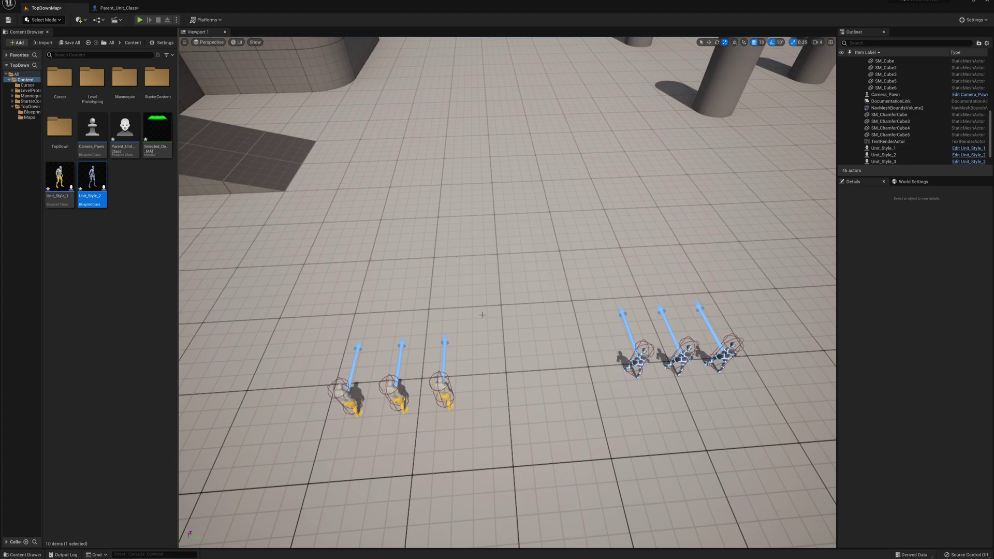
scroll(498, 329, up, 2)
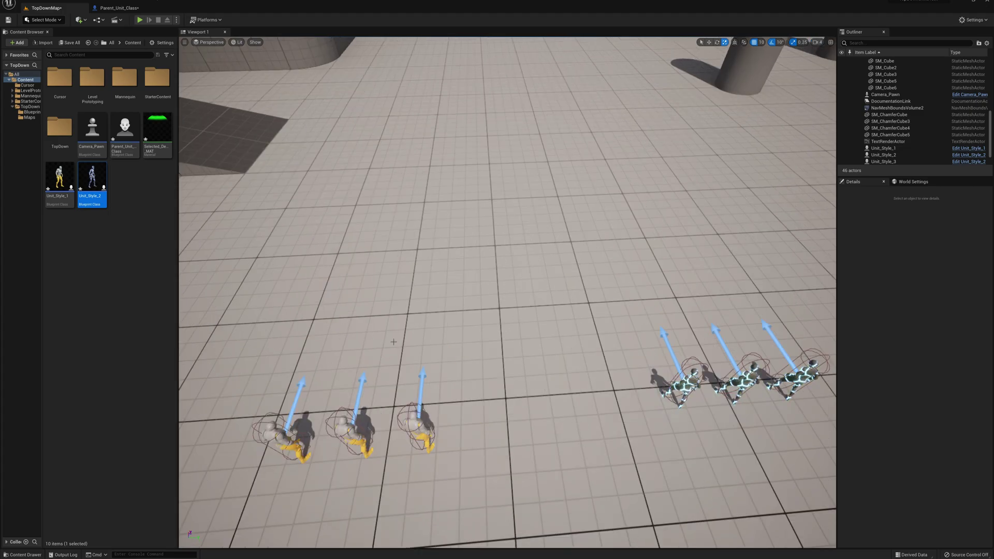
click(139, 20)
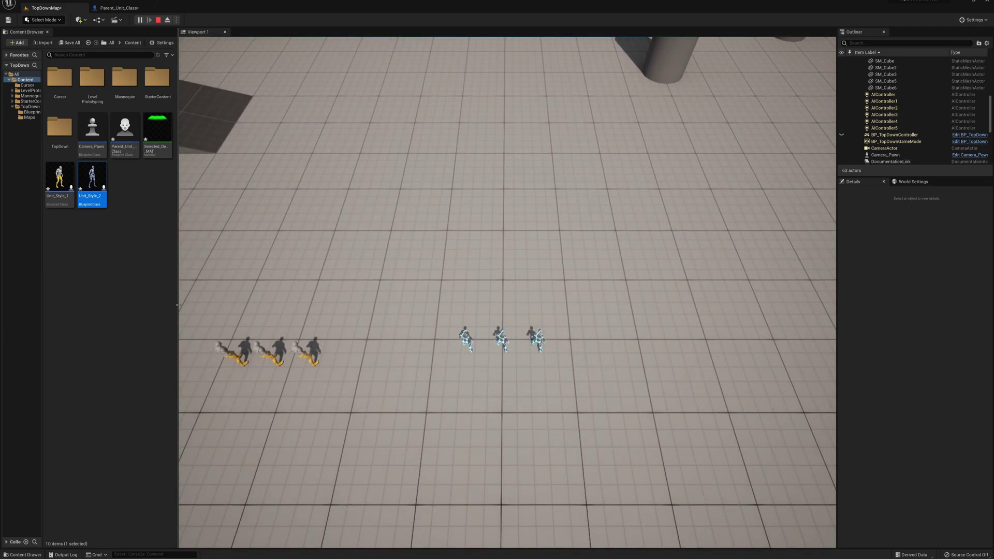